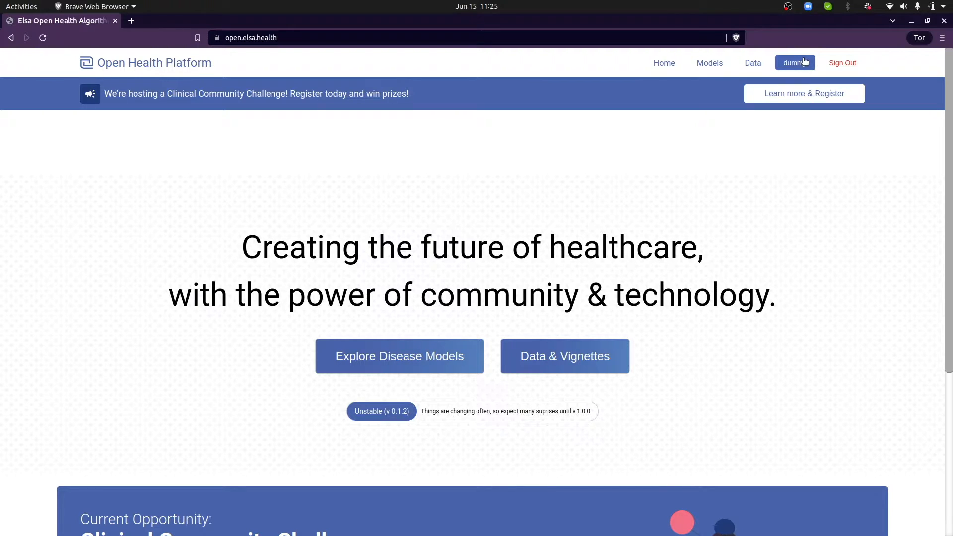
Go to the Data page's datasets list and start creating a new dataset
left_click(795, 93)
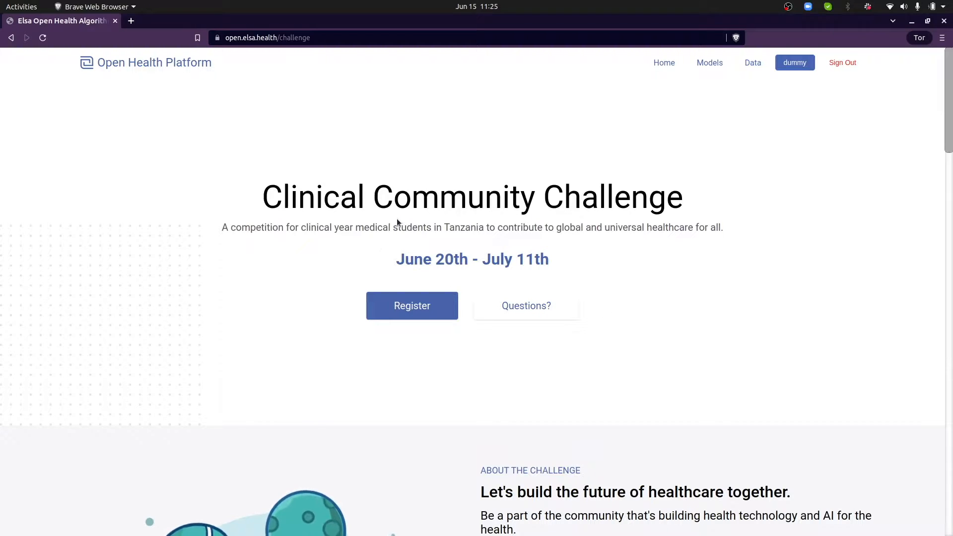
left_click(154, 63)
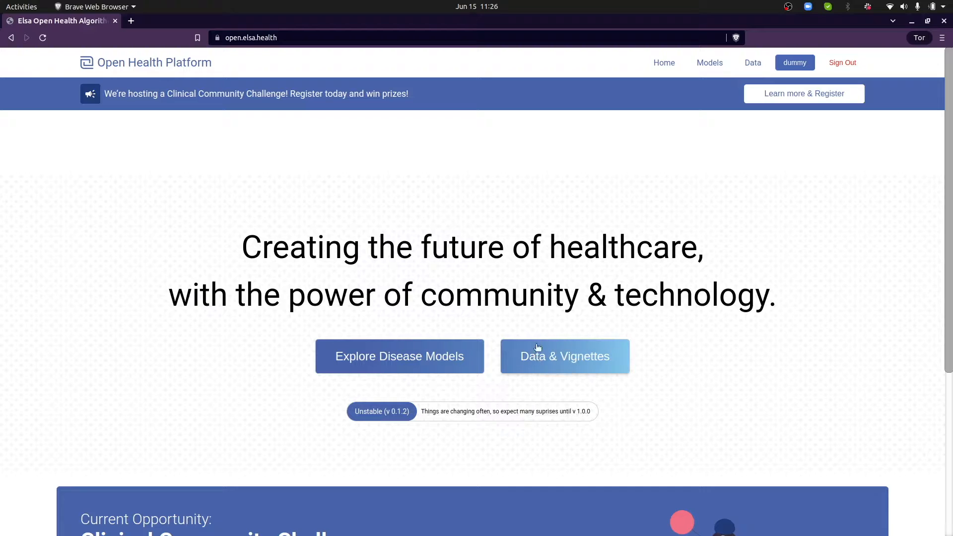
left_click(752, 61)
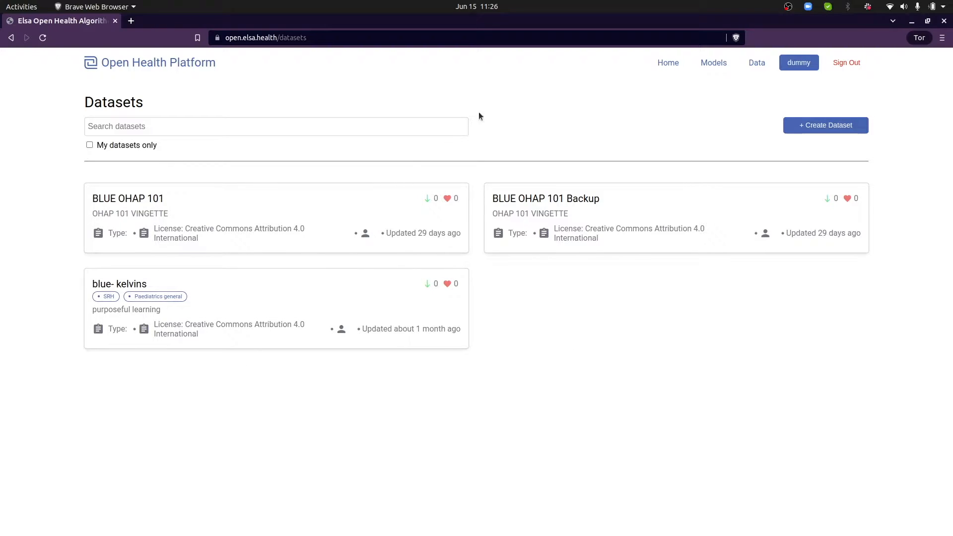
left_click(837, 125)
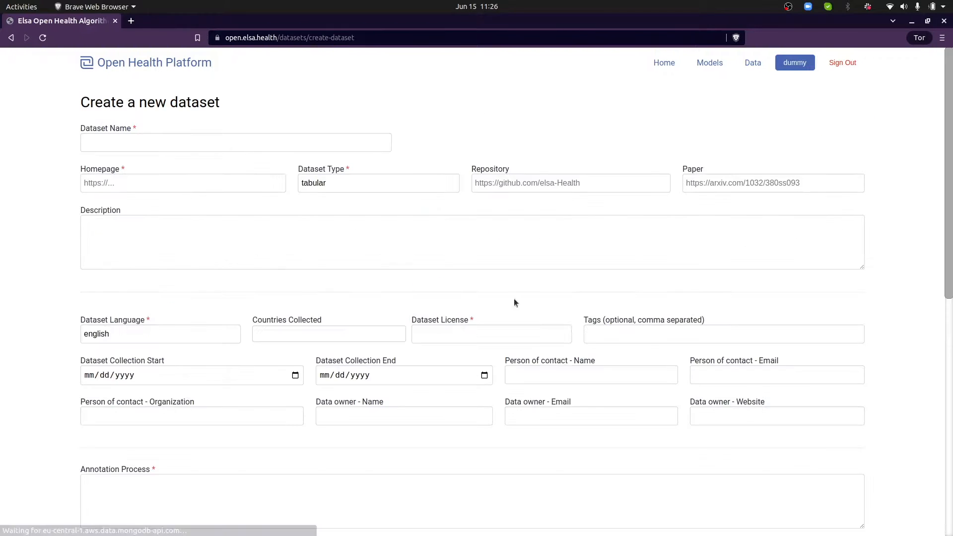
Name the dataset 'Test Dataset' and set its type to Vignette
left_click(293, 145)
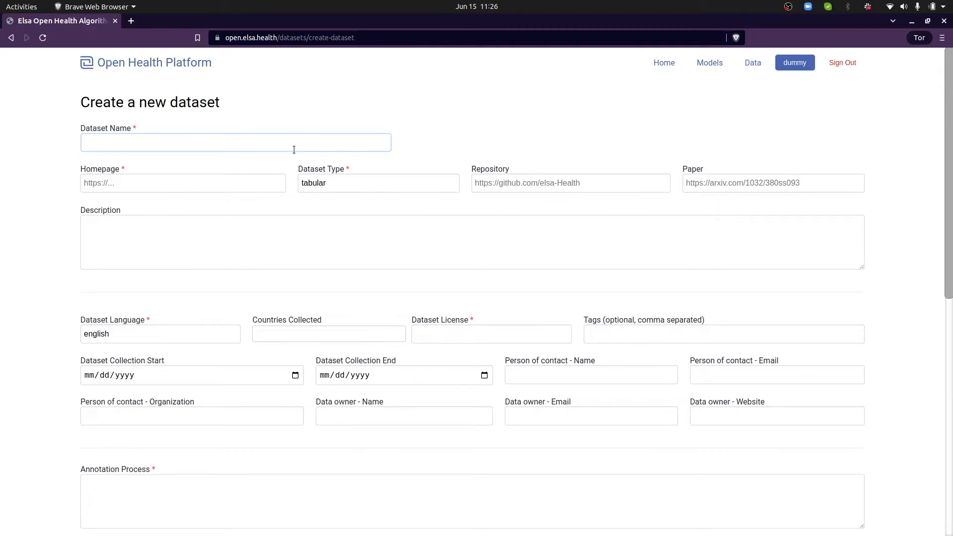
type("Test Dataset")
left_click(219, 182)
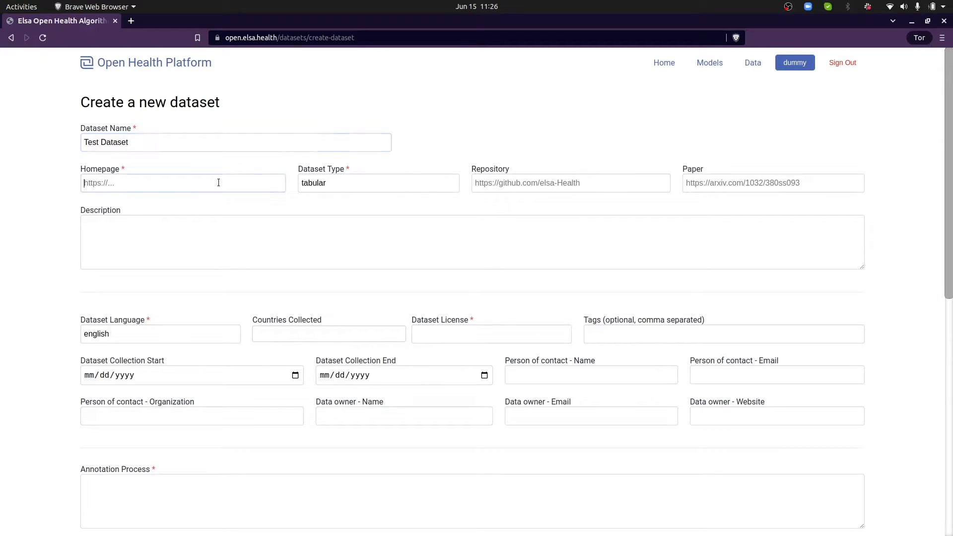
left_click(329, 183)
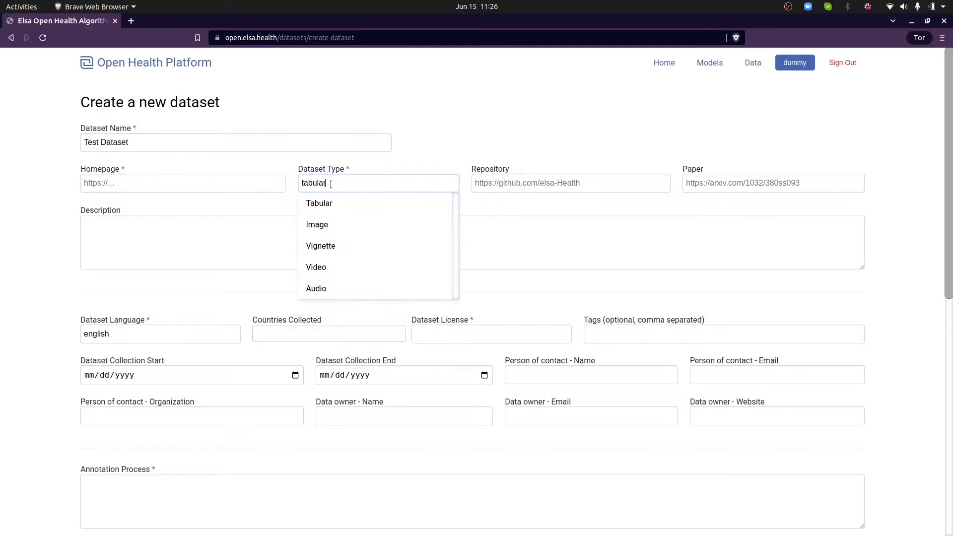
left_click(339, 249)
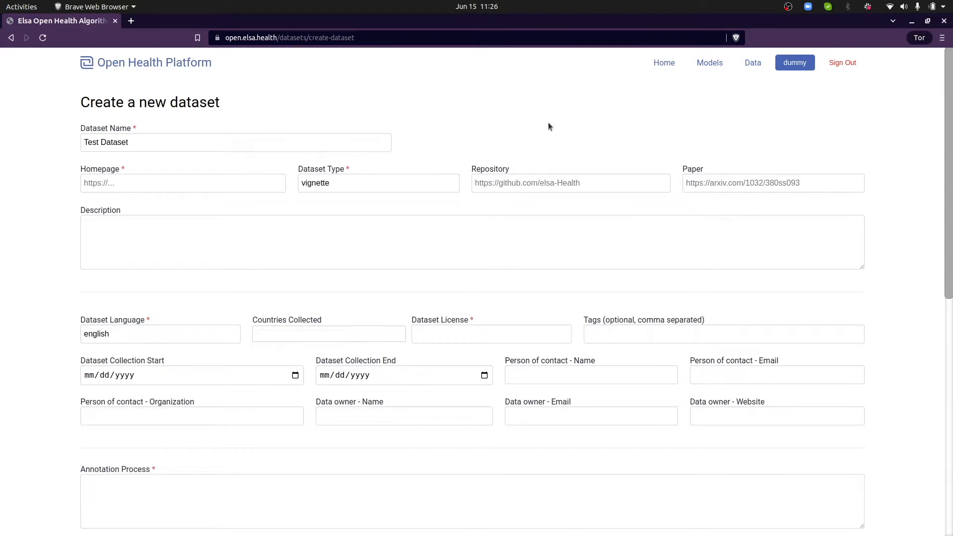
Enter the description 'This is a dataset that will contain simple vignettes for Neglected Tropical Diseases.'
left_click(392, 227)
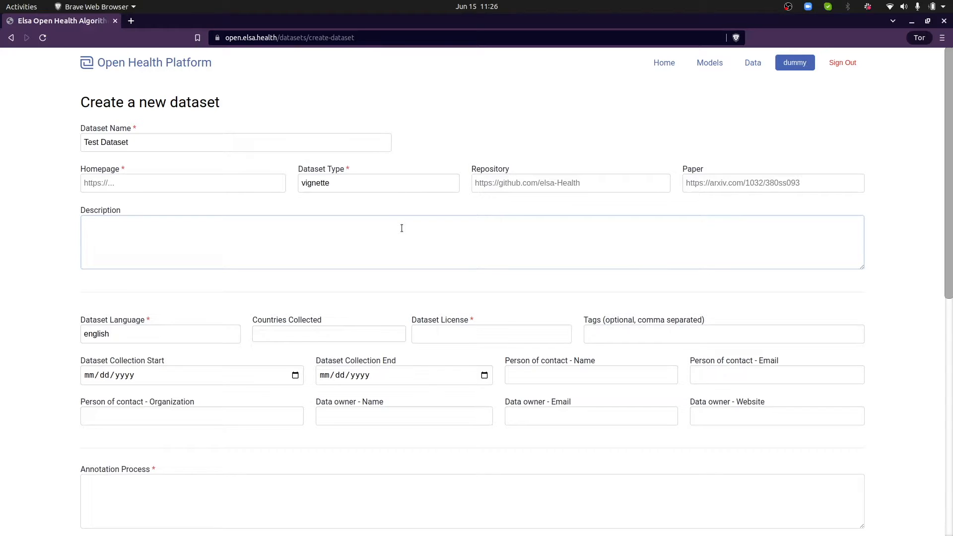
type("This is a dataset that will contai")
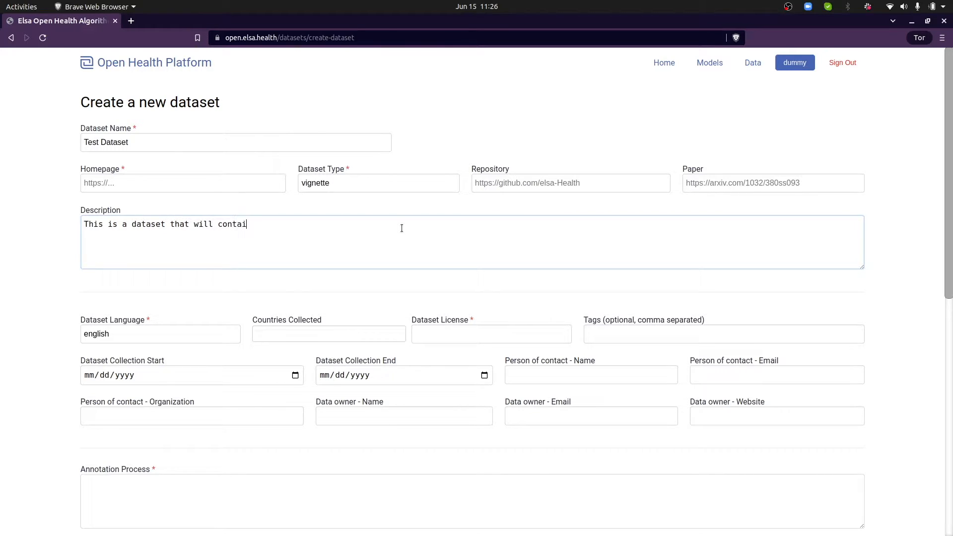
type("n simple vignet")
type("tes for ")
type("Neglecte")
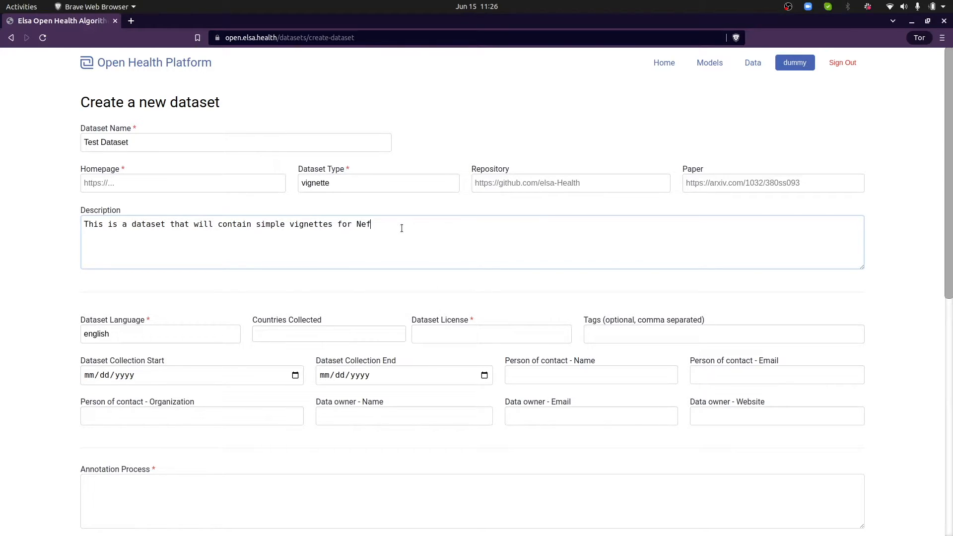
type("d Tropical Diseases.")
Set both collection start and end dates to June 15, 2022
scroll(23, 325, "down", 3)
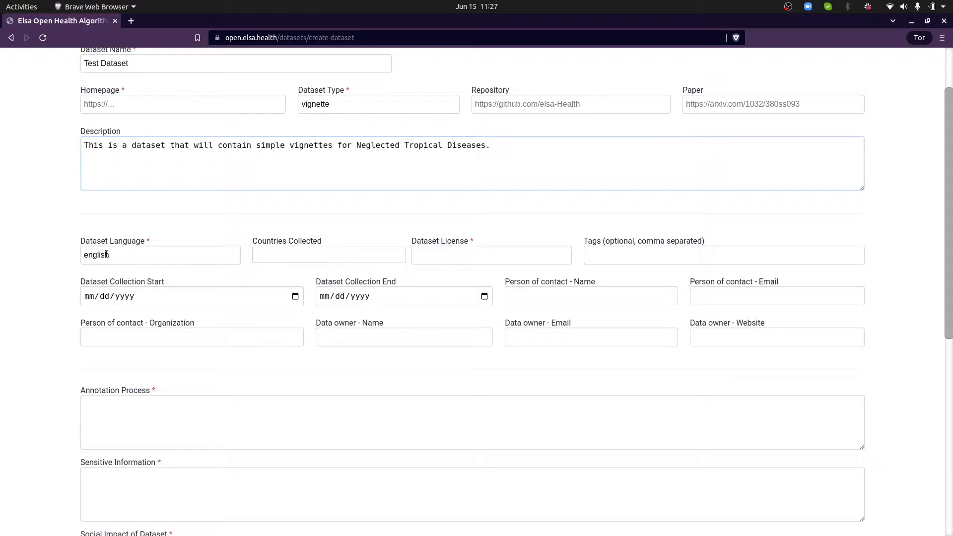
left_click(293, 297)
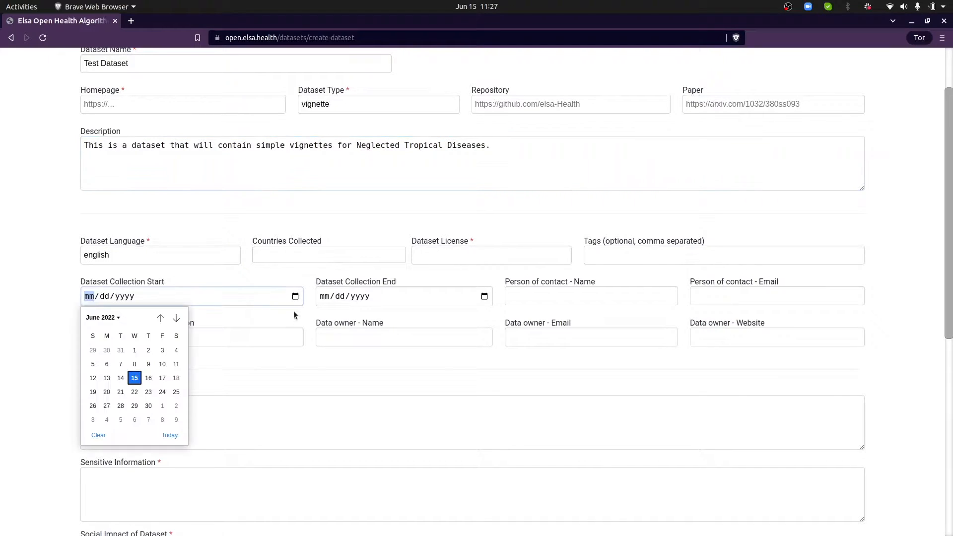
left_click(135, 379)
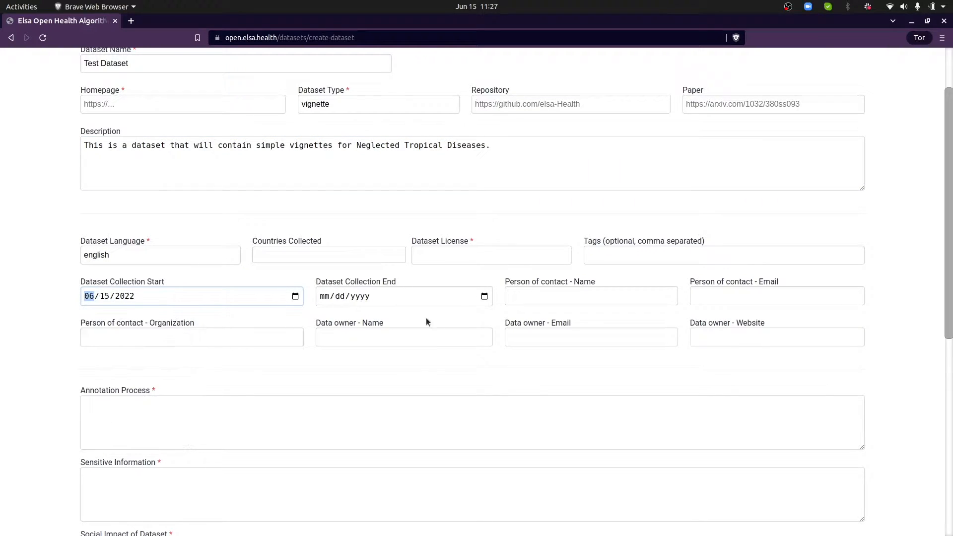
left_click(484, 297)
left_click(370, 378)
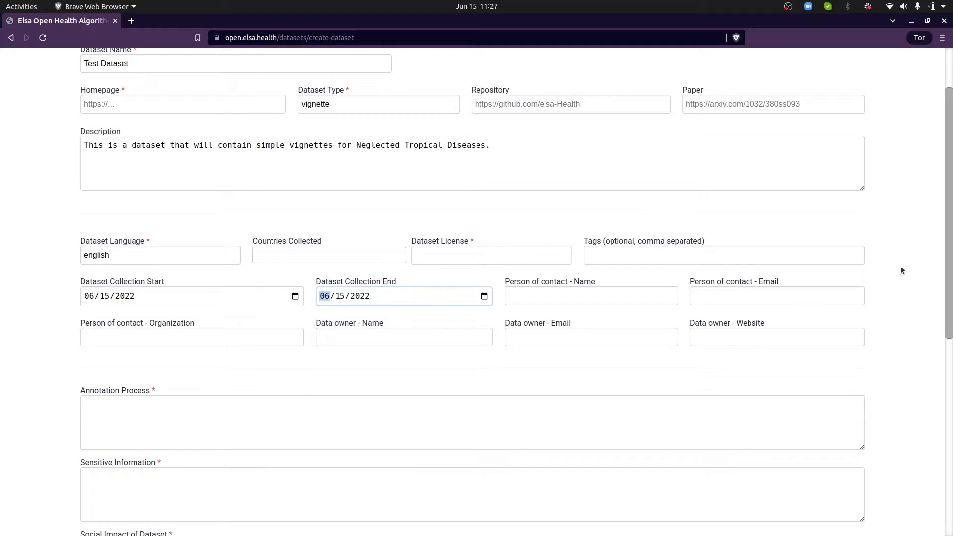
Choose the Creative Commons Attribution 4.0 International dataset licence
left_click(521, 257)
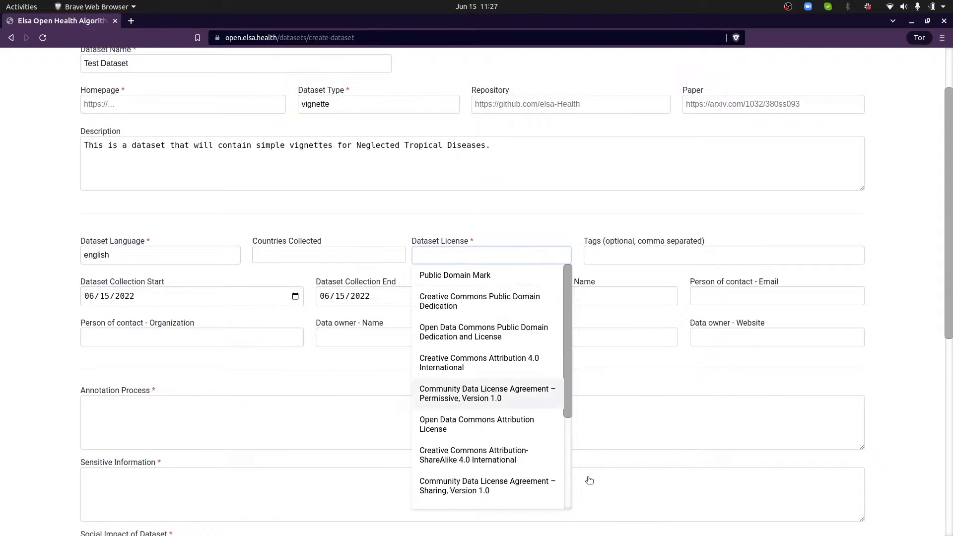
scroll(588, 516, "down", 2)
scroll(526, 410, "up", 2)
scroll(514, 386, "down", 3)
scroll(514, 385, "up", 3)
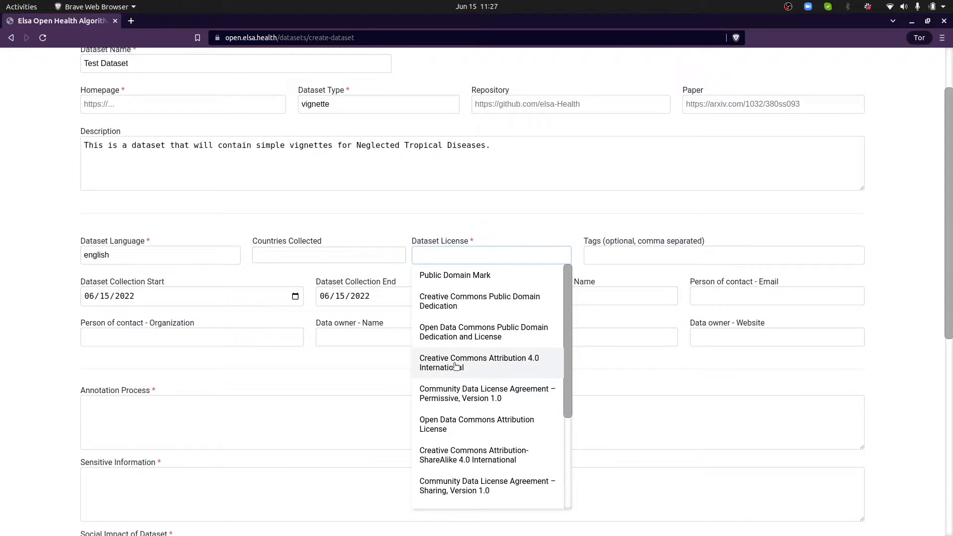
left_click(456, 366)
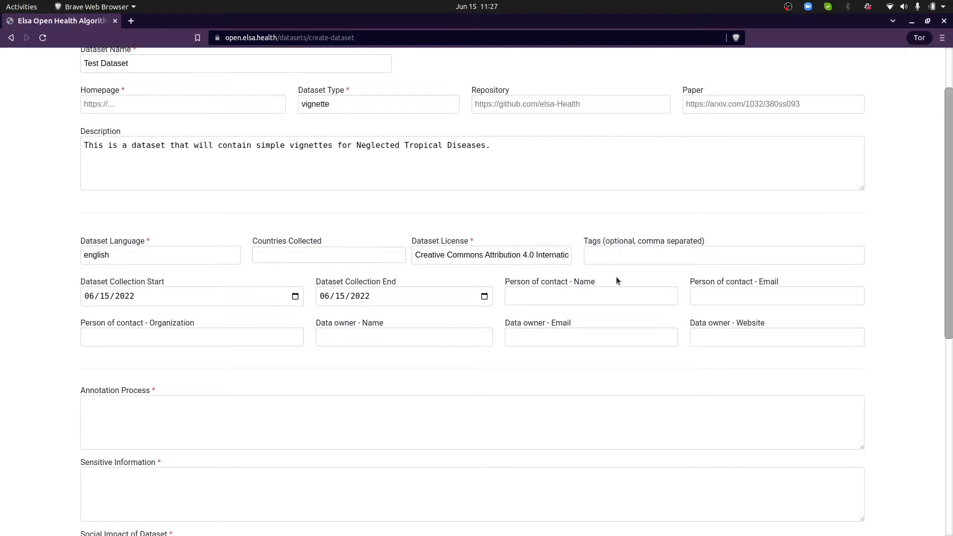
Fill in the person of contact's name and e-mail address
left_click(547, 293)
key("Tab")
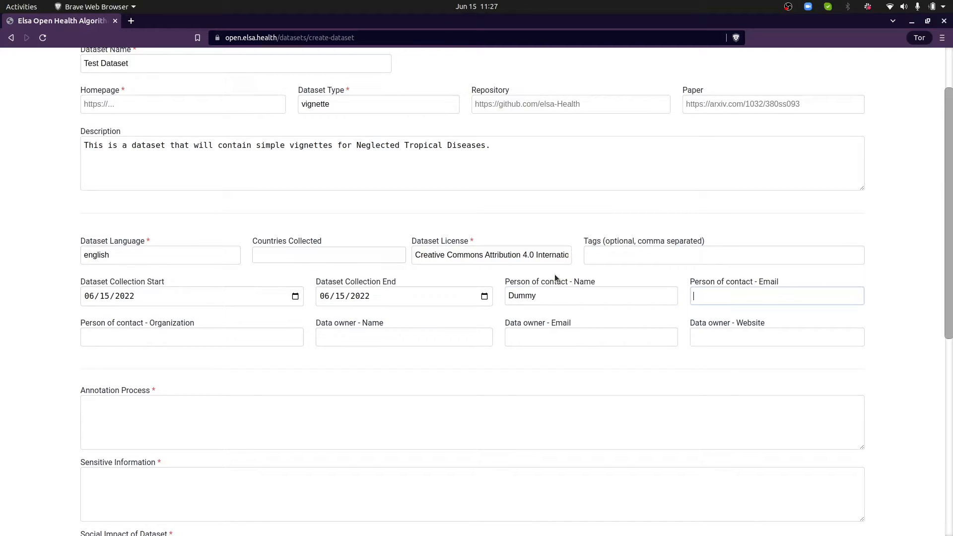
Enter the annotation process 'Creating of vignettes from medical literature, and interviews with experts'
scroll(403, 368, "down", 3)
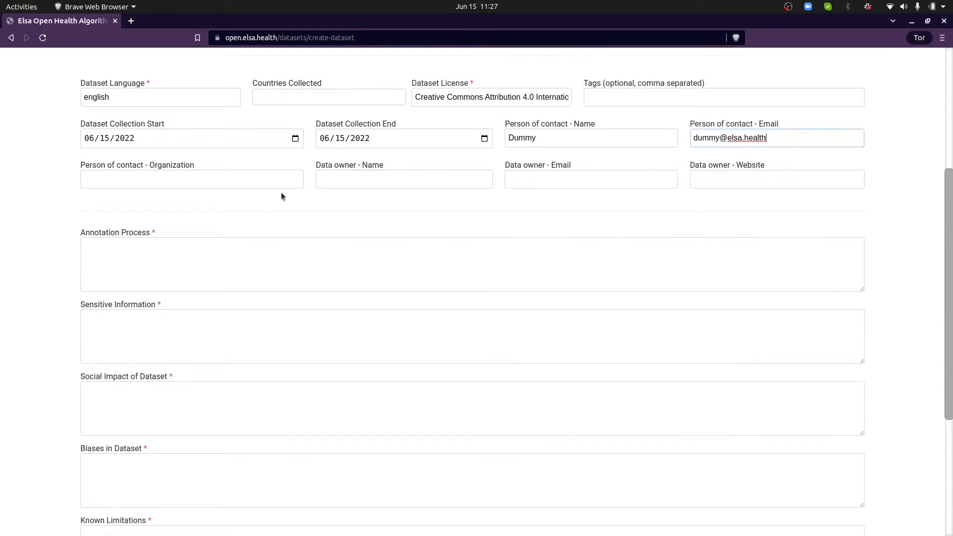
left_click(294, 268)
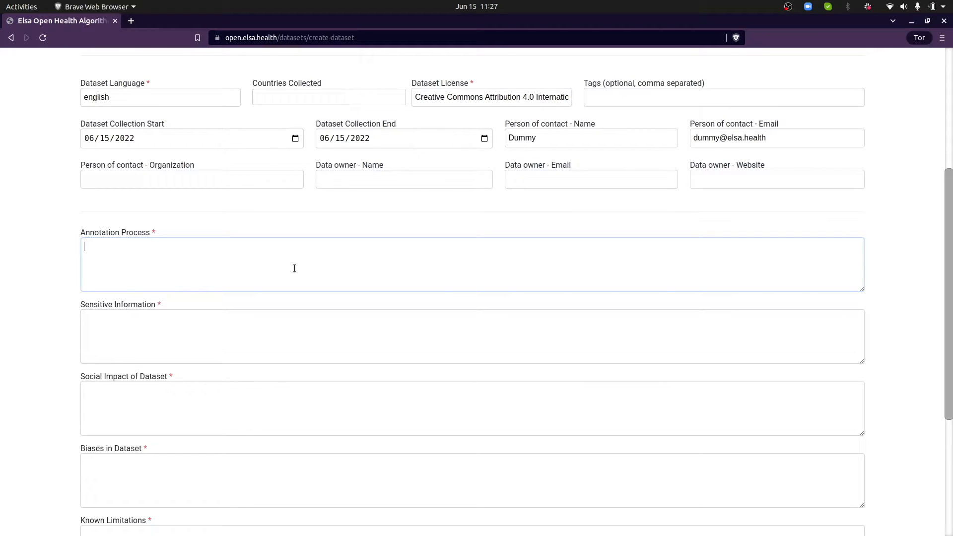
type("Creating of vignettes from m")
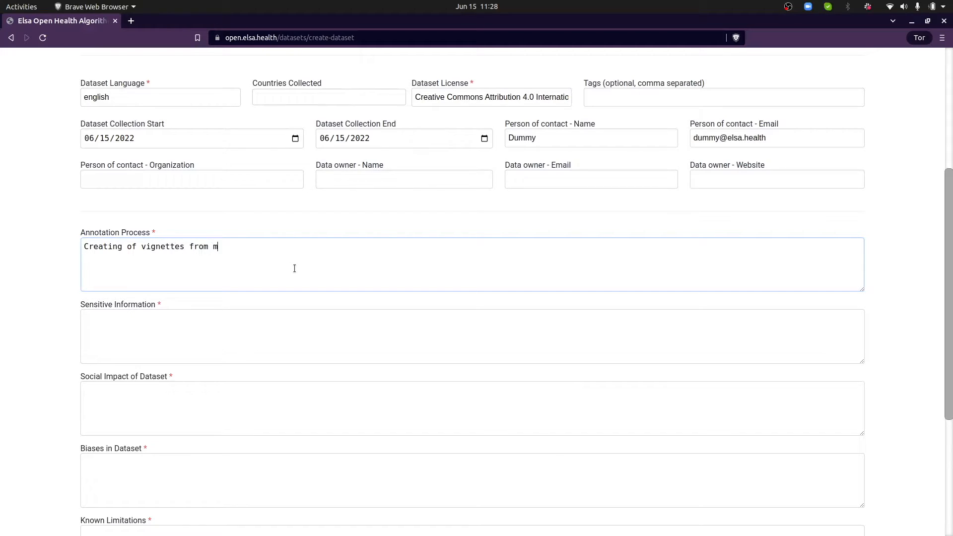
type("edical literature, and inter")
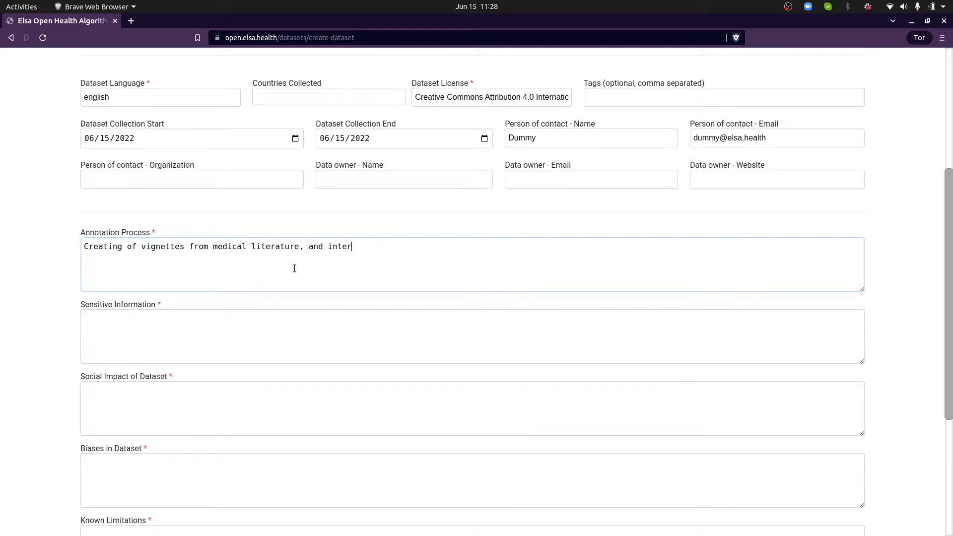
type("views with experts.")
Set Sensitive Information to N/A
left_click(288, 327)
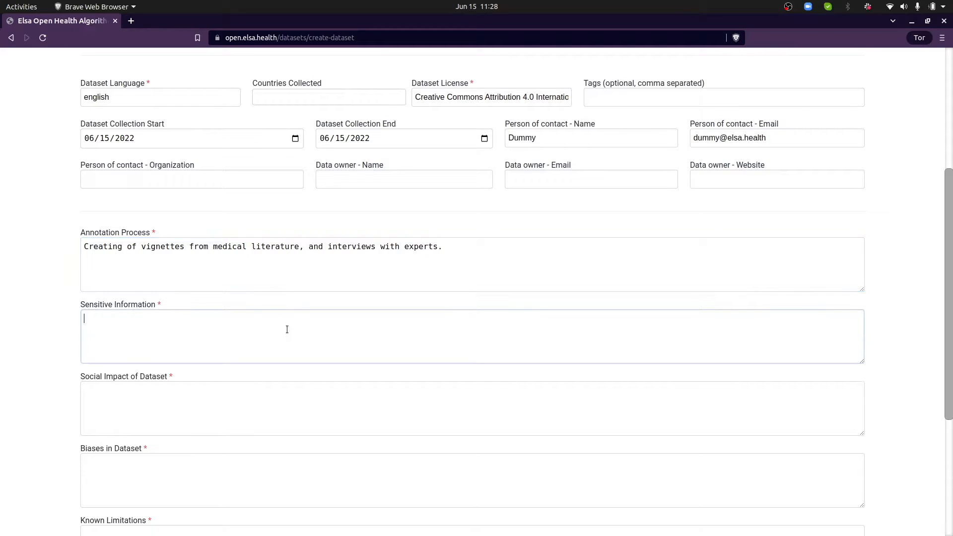
type("N/A")
scroll(64, 384, "down", 4)
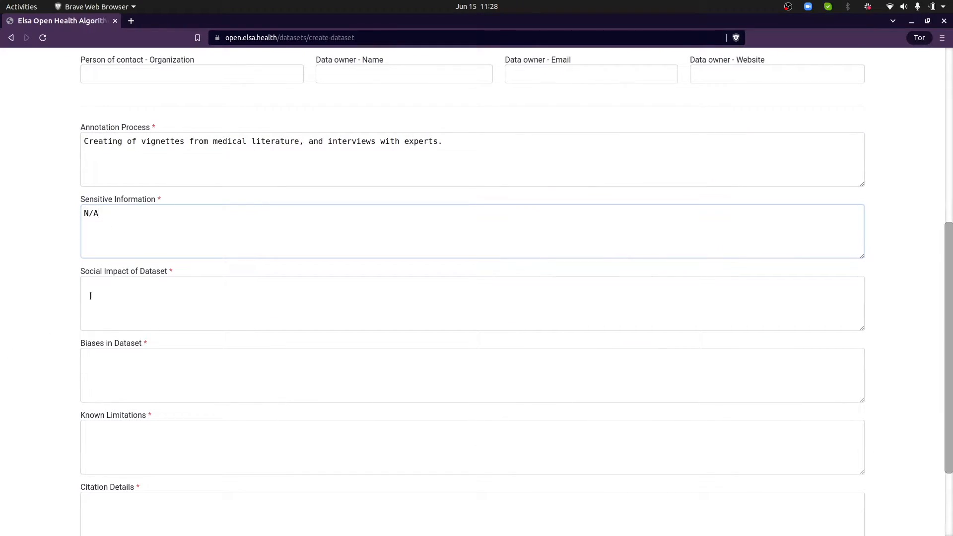
left_click(127, 303)
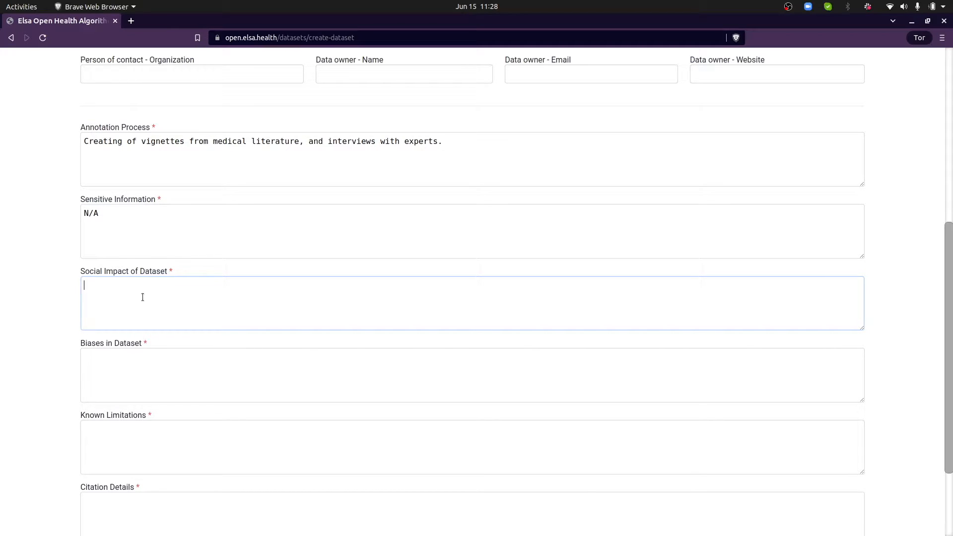
Describe social impact as validating existing and new models, and biases as Tanzanian-authored, not other regions
type("Possible impact is through the ")
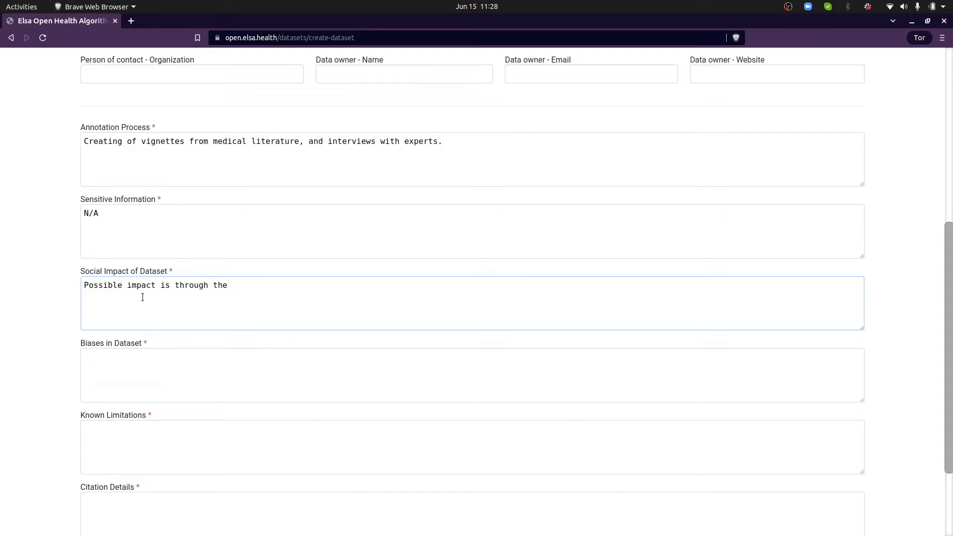
type("validation of existing and new ")
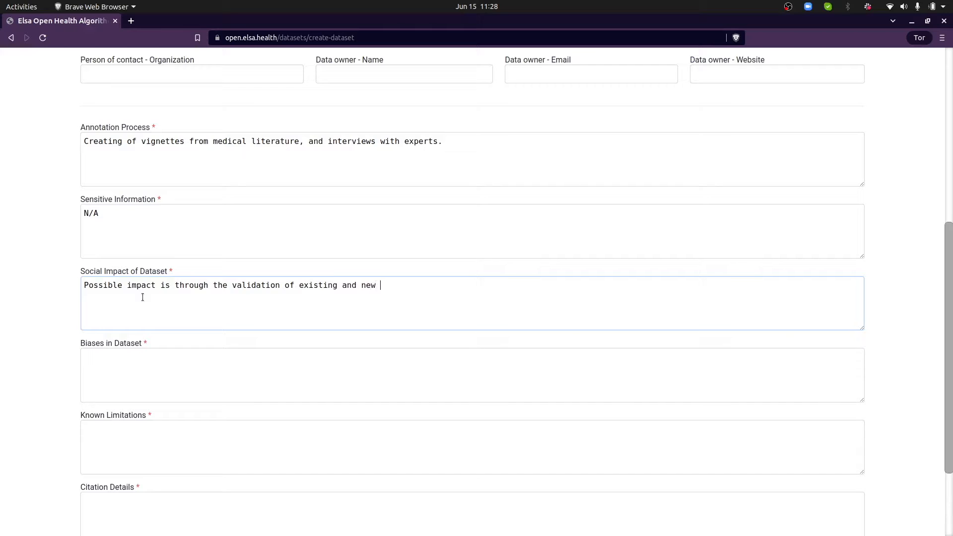
type("models")
left_click(150, 356)
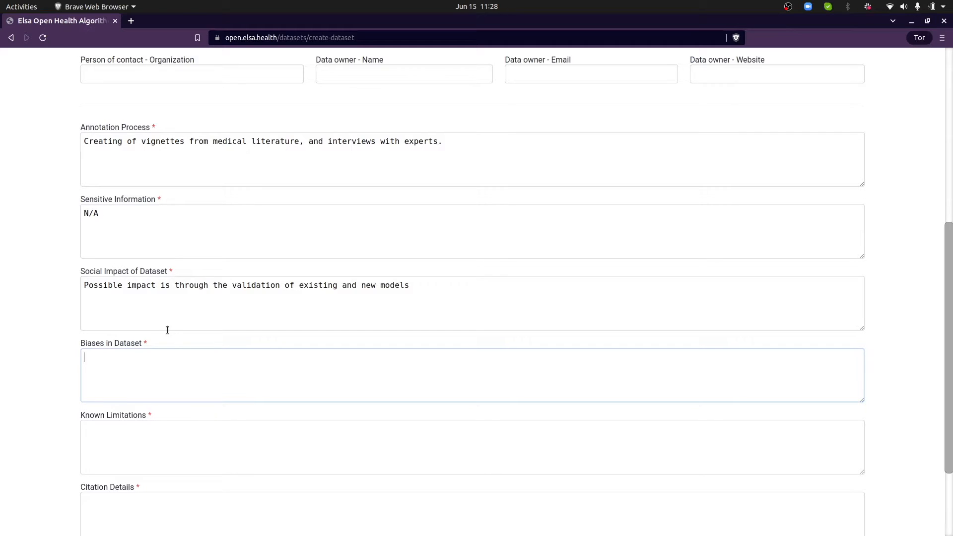
type("Dataset")
type(" is created")
type(" by a Tana")
type("anian with")
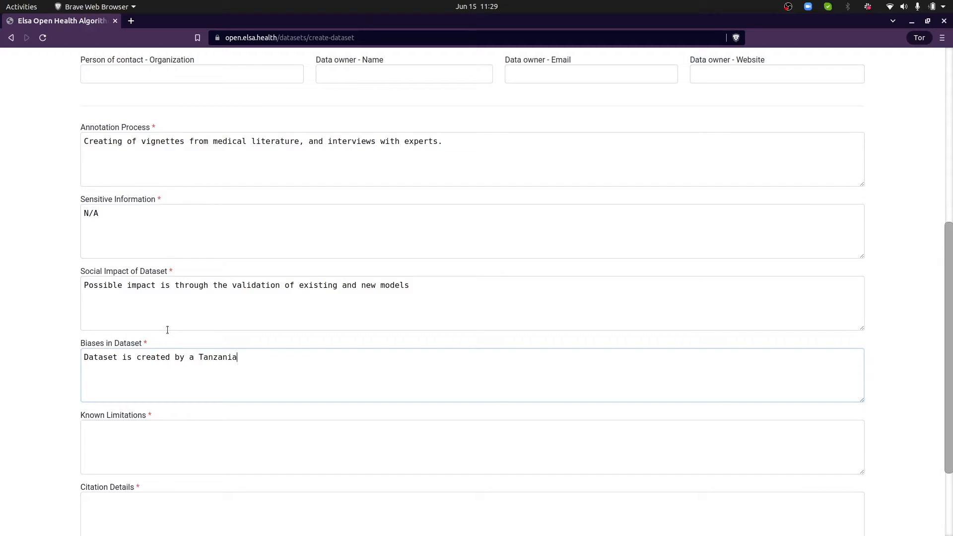
type("perience working in th")
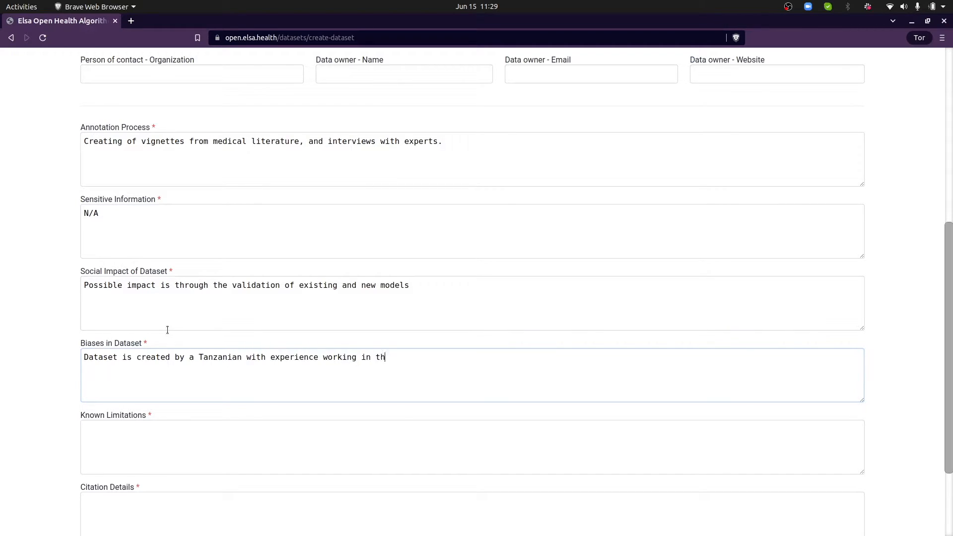
type("e region, and not other regions.")
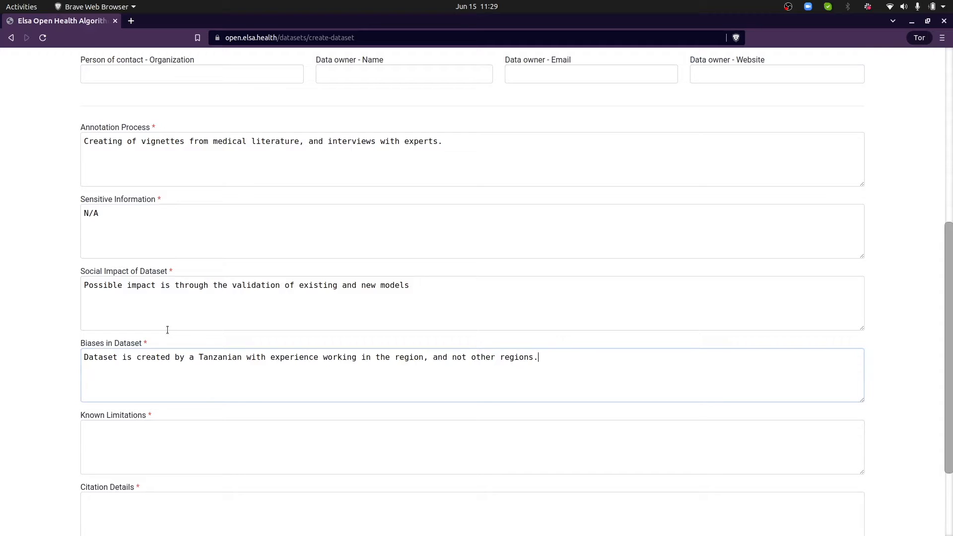
scroll(167, 330, "down", 3)
Set Known Limitations to N/A and enter a name entry in Citation Details
left_click(163, 349)
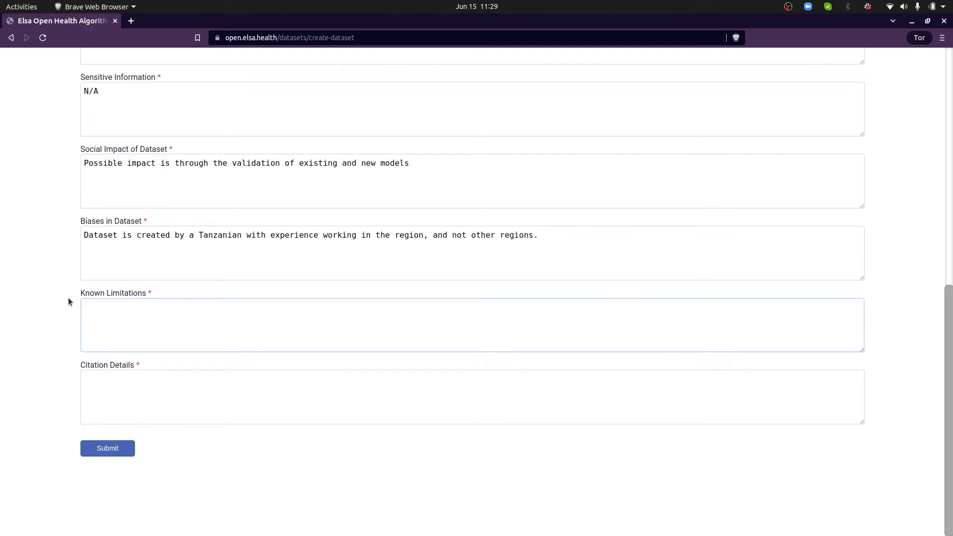
type("N/A")
left_click(138, 397)
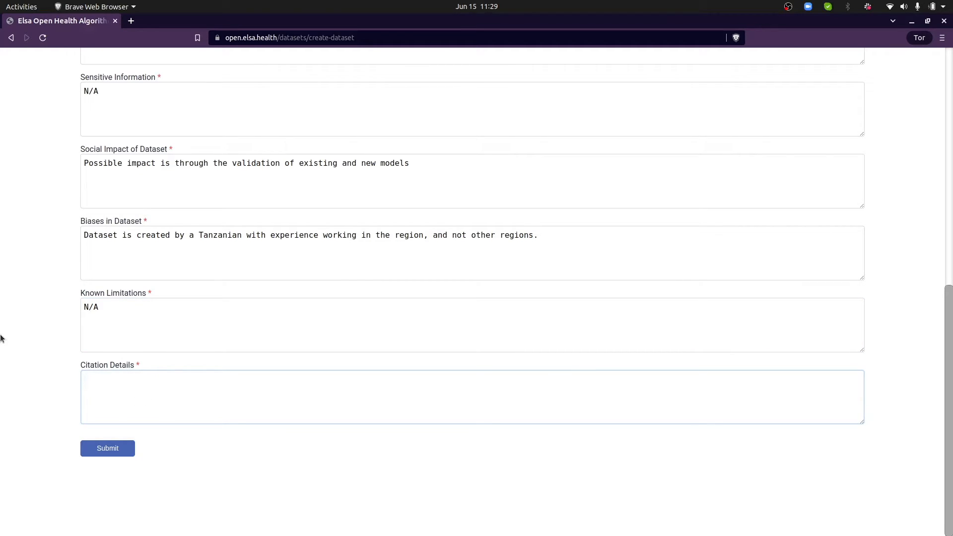
type("name: ally")
Replace the citation name with 'dummy', then submit and confirm creating Test Dataset
key("ctrl+BackSpace")
type("dummy")
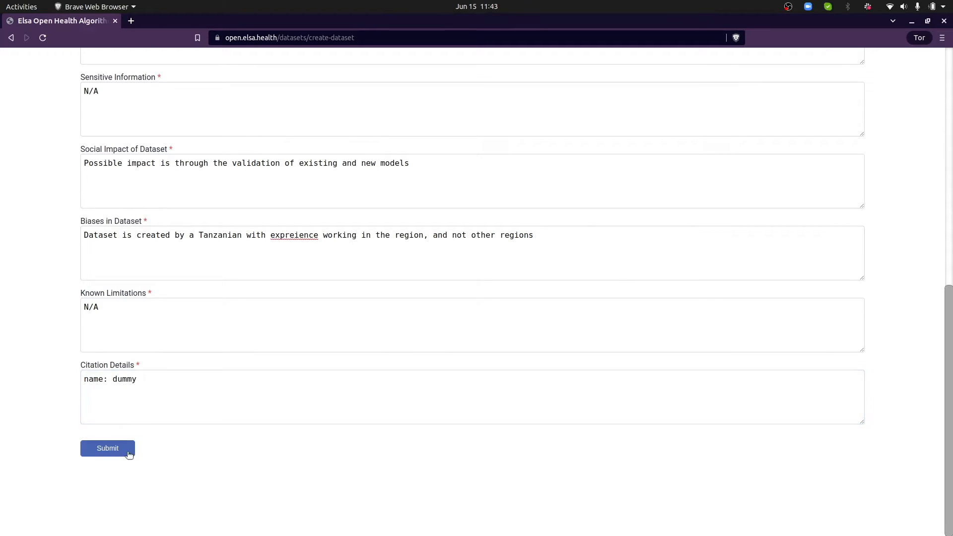
left_click(128, 453)
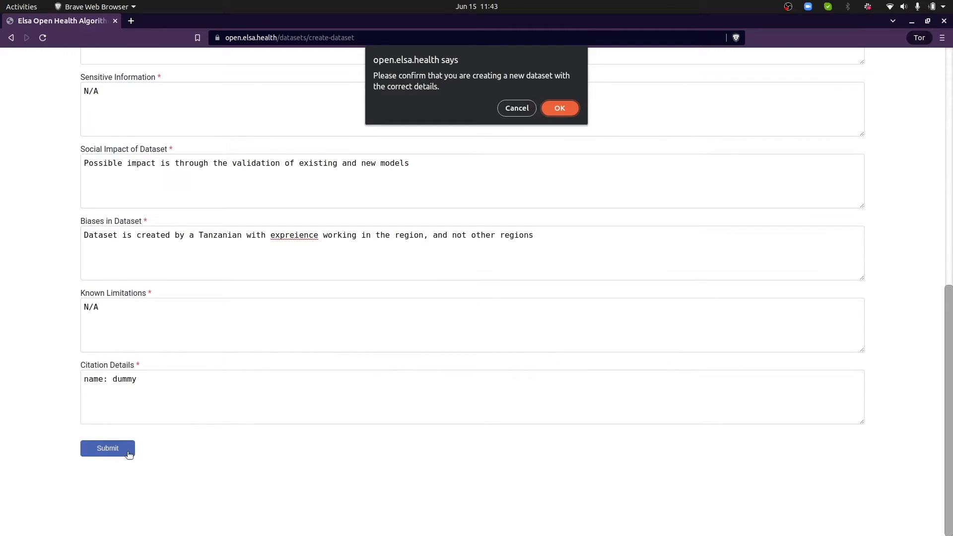
left_click(559, 102)
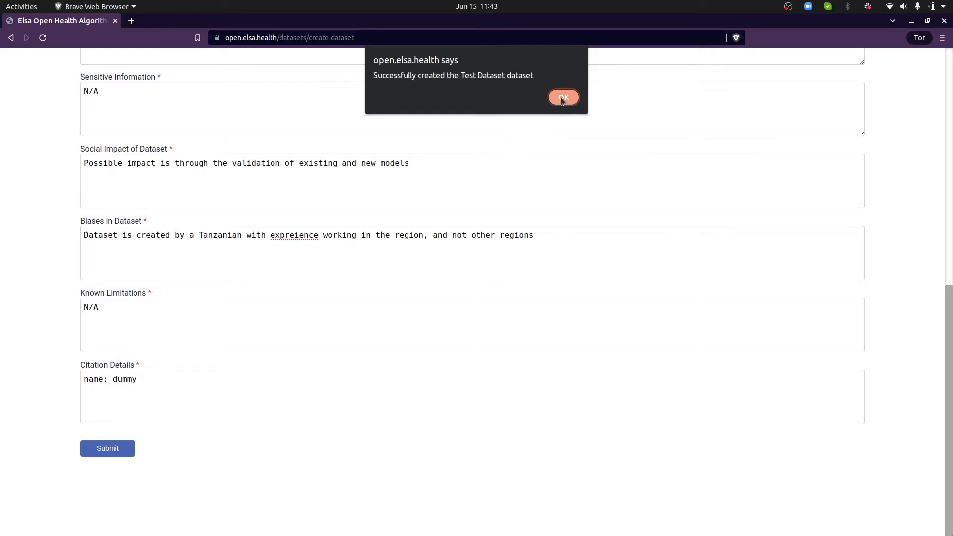
left_click(562, 97)
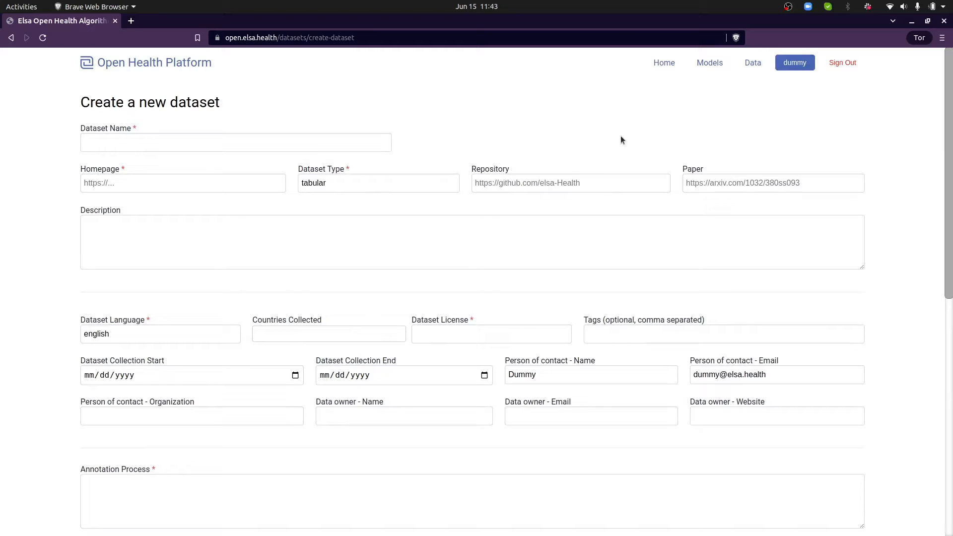
Open Test Dataset from the datasets list and add a new vignette
left_click(752, 62)
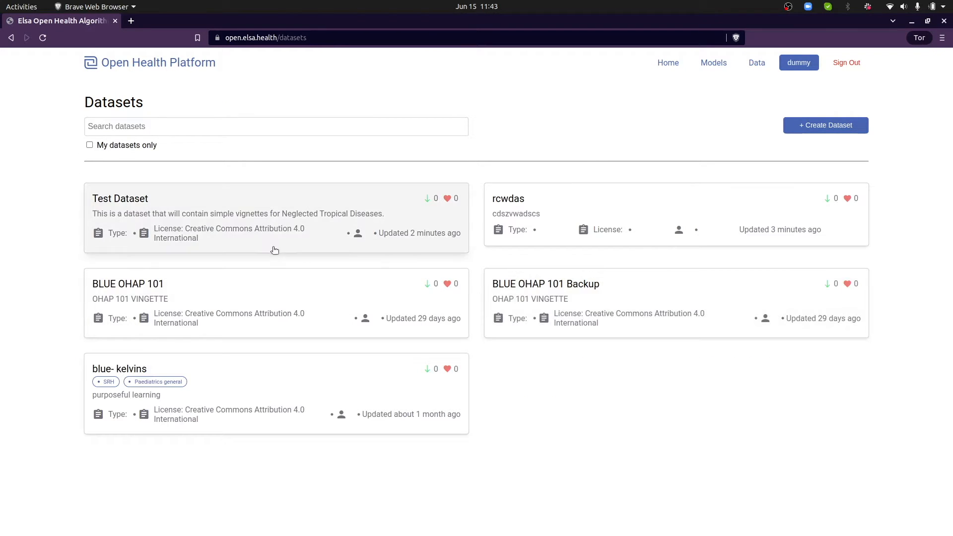
left_click(266, 218)
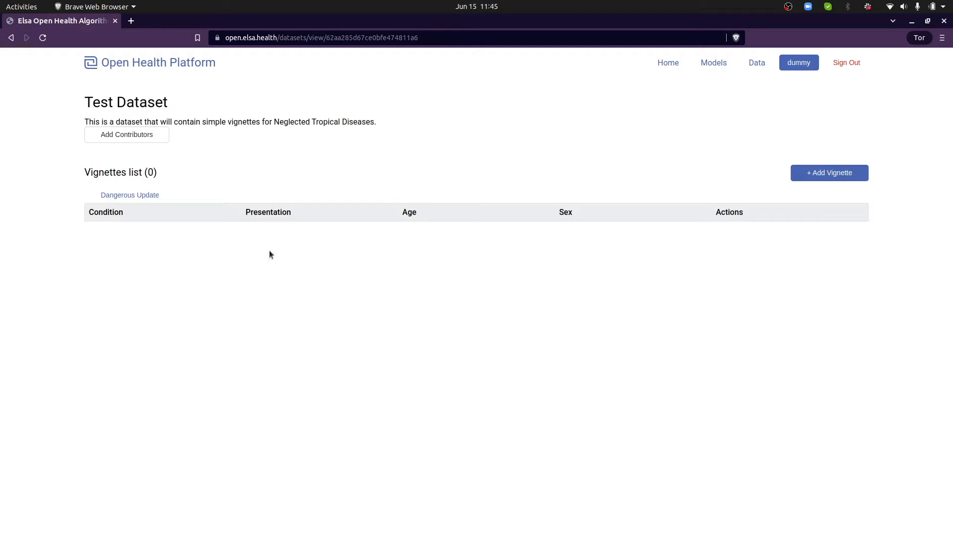
left_click(802, 177)
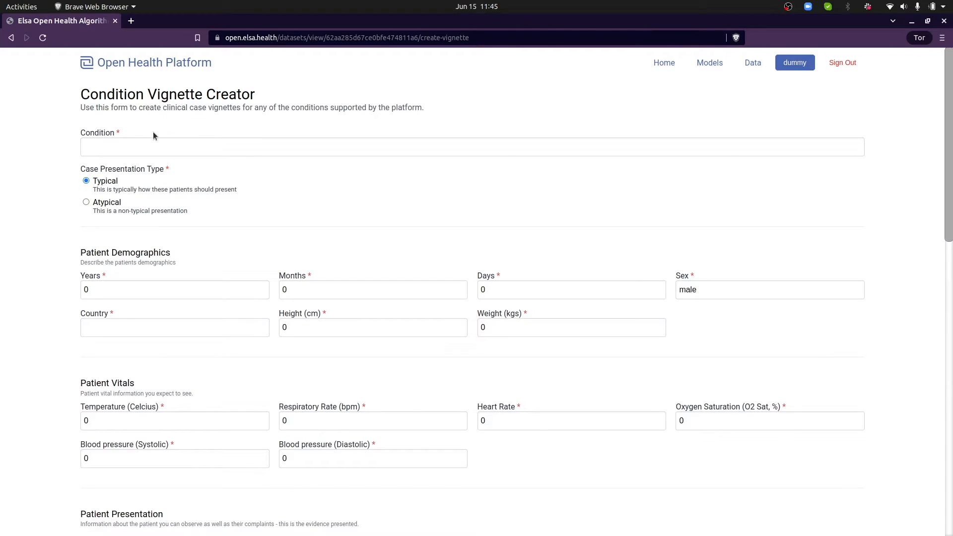
Choose Tinea capitis as the condition with a typical presentation
left_click(159, 147)
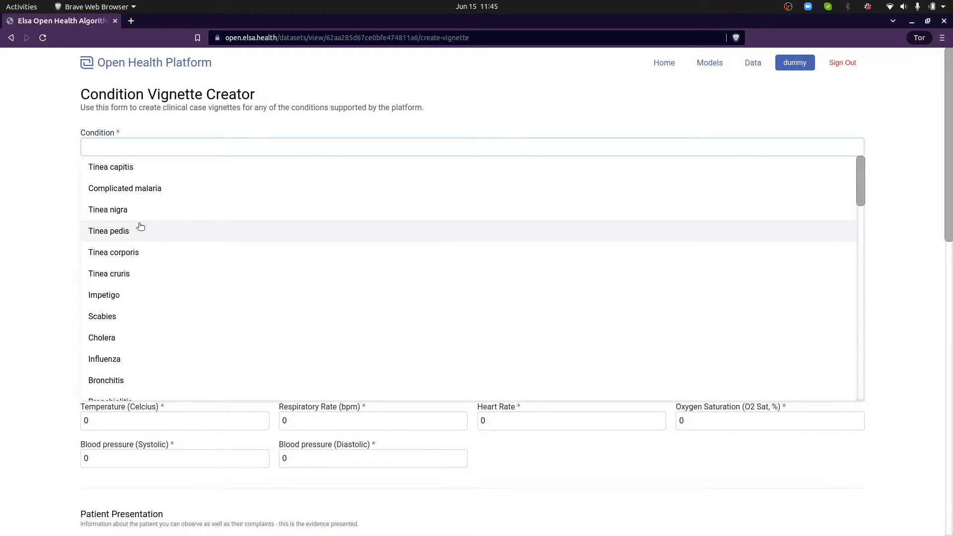
left_click(134, 169)
left_click(112, 202)
left_click(112, 181)
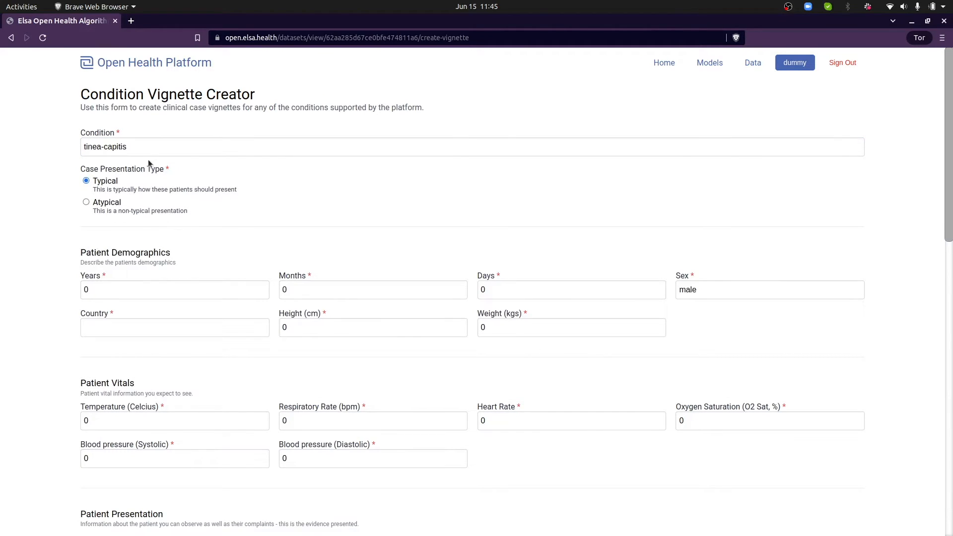
Enter the patient's age of 20 years, country Tanzania and height 166 cm
left_click(132, 287)
type("2")
key("Tab")
key("Tab")
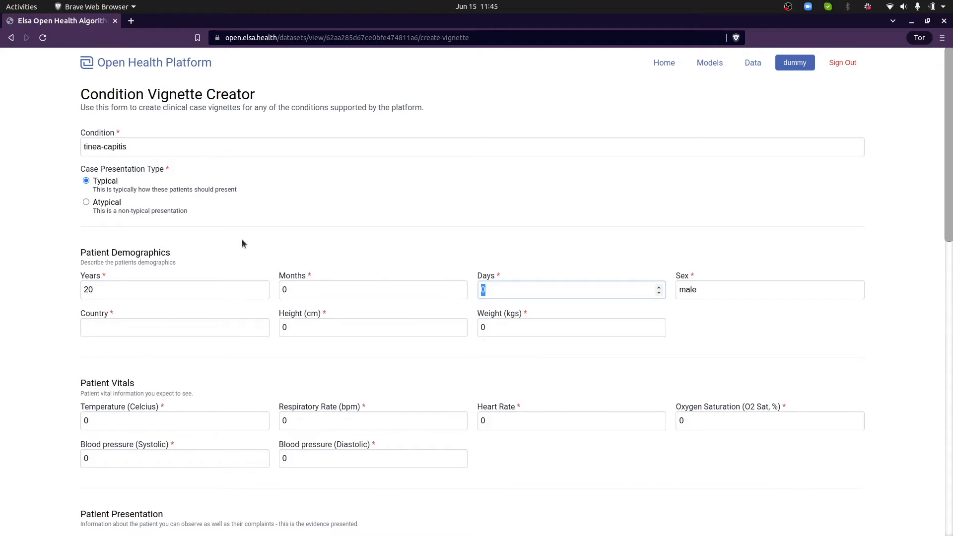
key("Tab")
key("Tab")
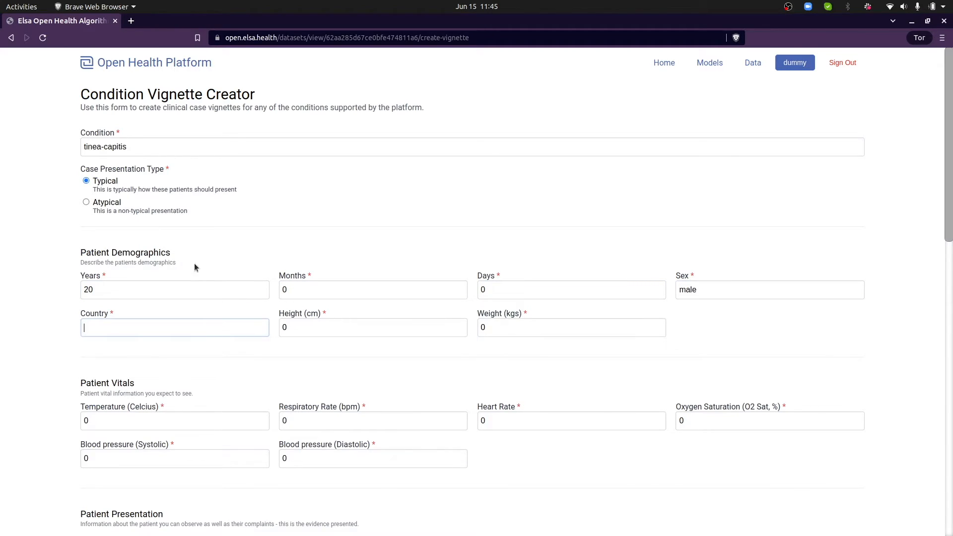
type("Tan")
key("BackSpace")
type("mzamoa")
key("ctrl+a")
key("BackSpace")
type("Tanzania")
key("Tab")
type("166")
key("Tab")
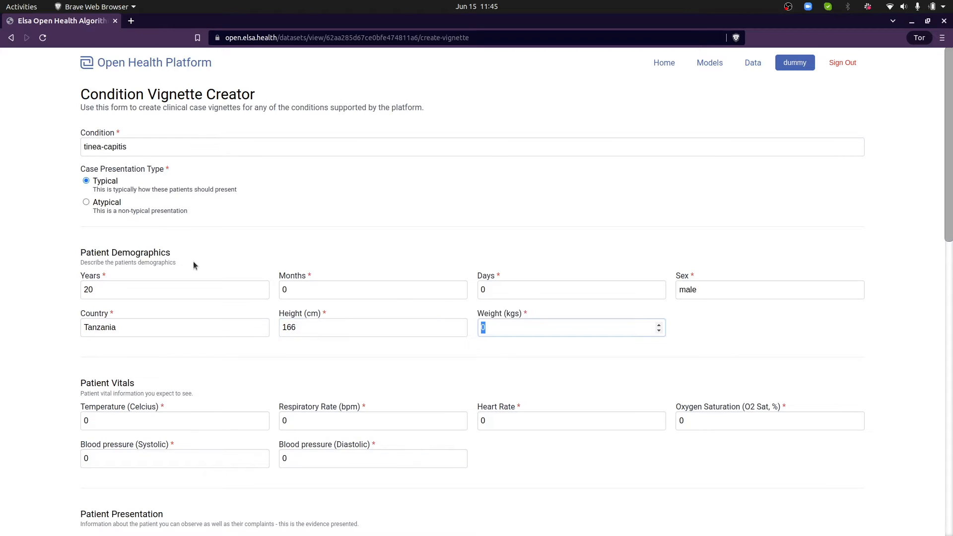
Enter weight 65 kg and set body temperature to 37 °C
type("65")
scroll(796, 323, "down", 2)
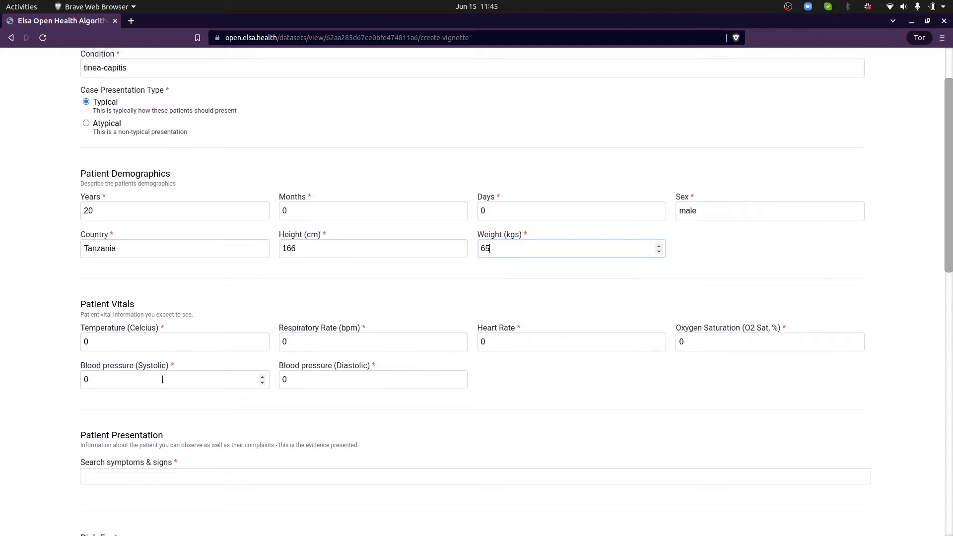
left_click(130, 342)
scroll(377, 333, "down", 1)
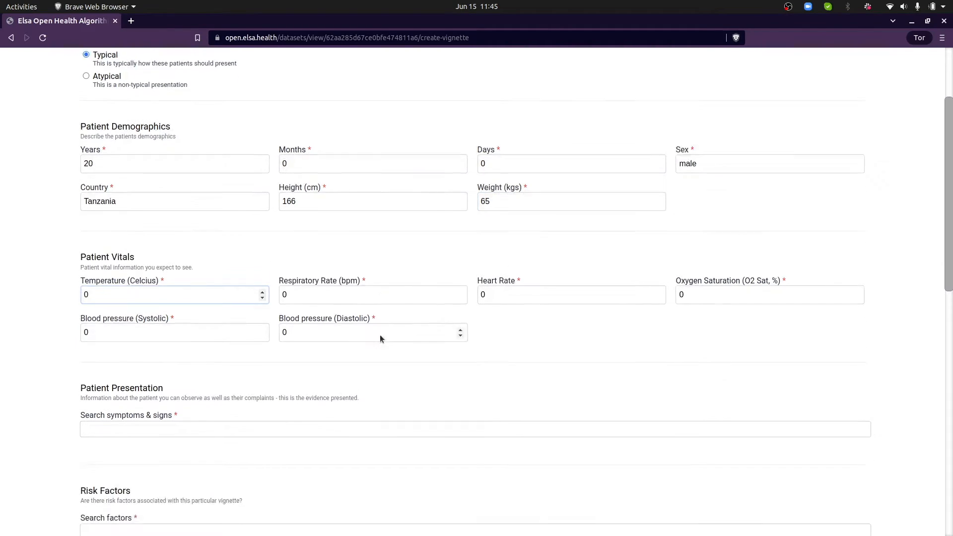
scroll(377, 333, "down", 2)
key("BackSpace")
type("37")
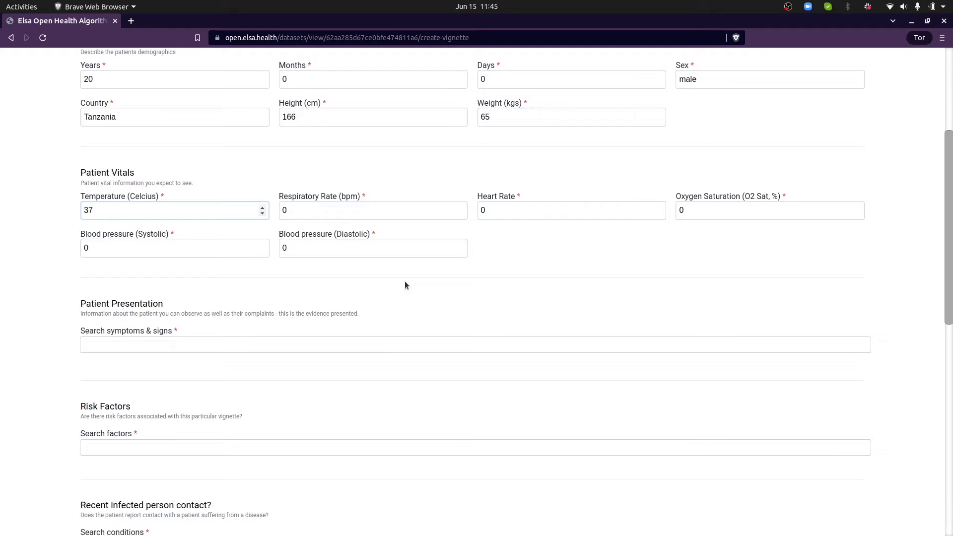
key("Down")
key("Up")
Go through respiratory rate, heart rate and oxygen saturation, leaving them at 0
left_click(368, 214)
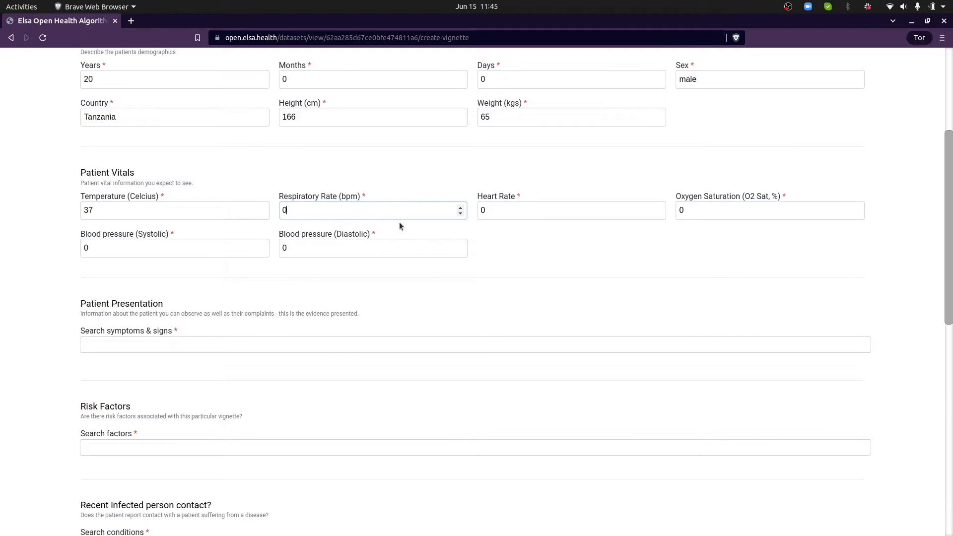
left_click(559, 208)
left_click(709, 202)
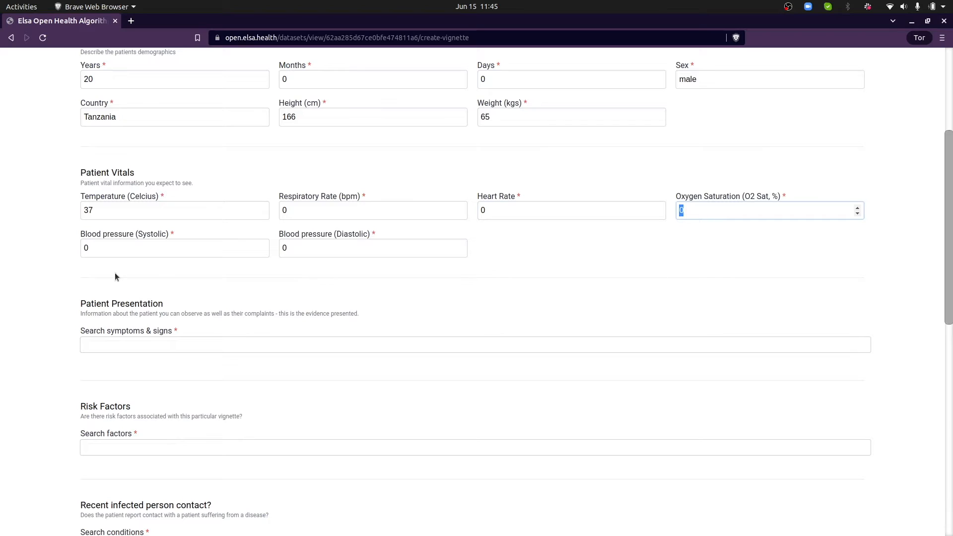
left_click(305, 206)
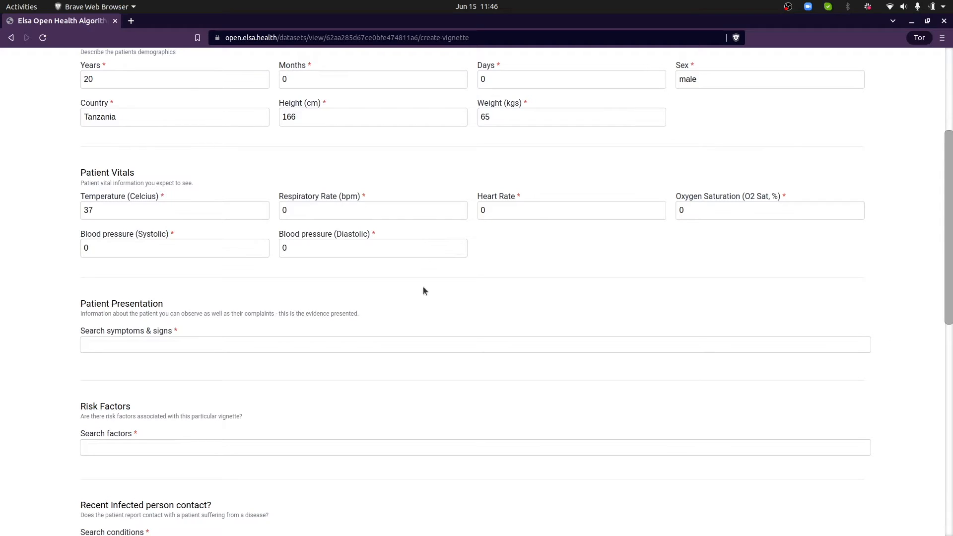
scroll(417, 287, "down", 2)
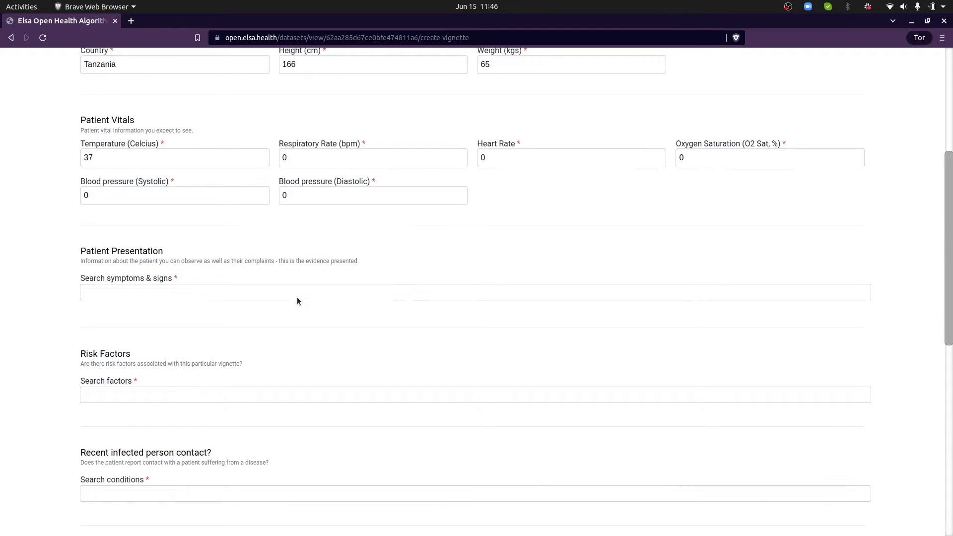
Add Pruritis to the patient's symptoms by searching 'pru'
left_click(297, 294)
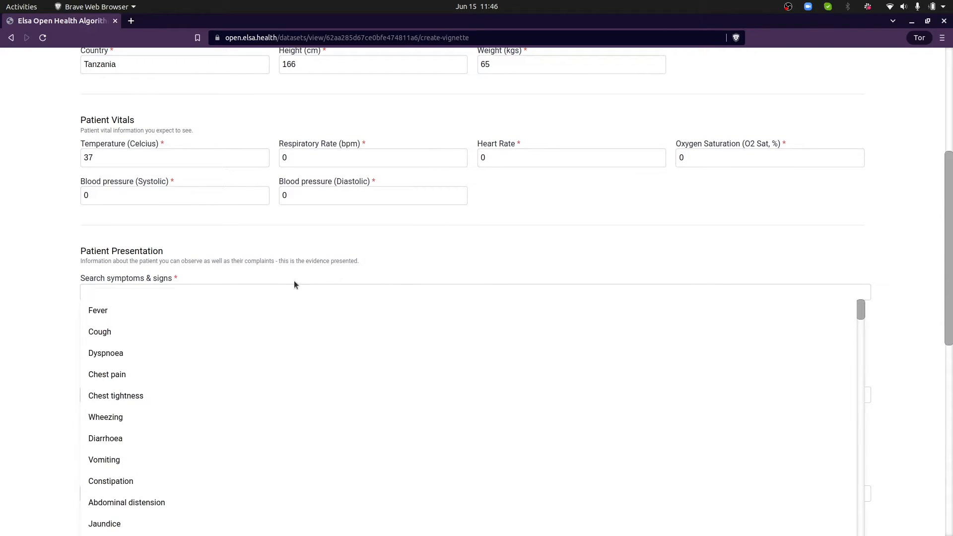
type("pr")
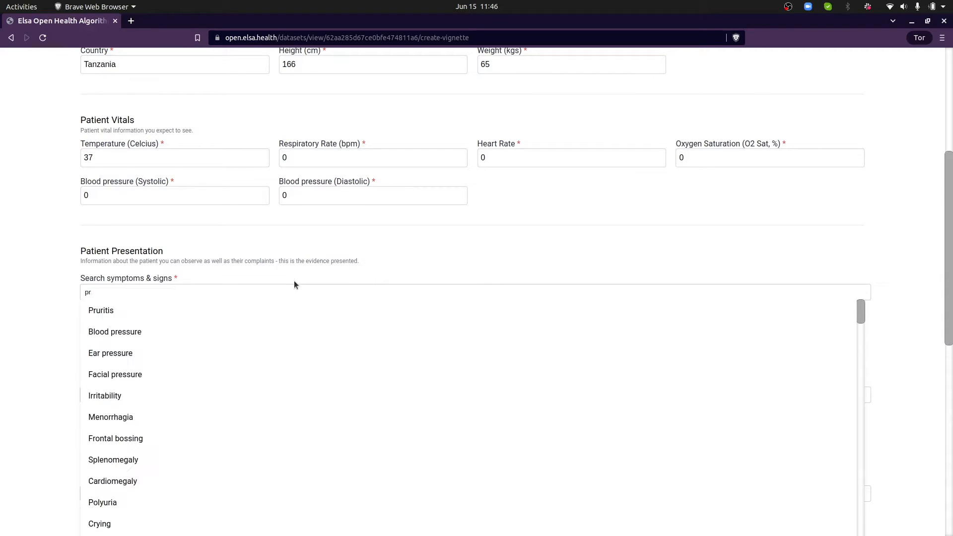
type("u")
left_click(157, 312)
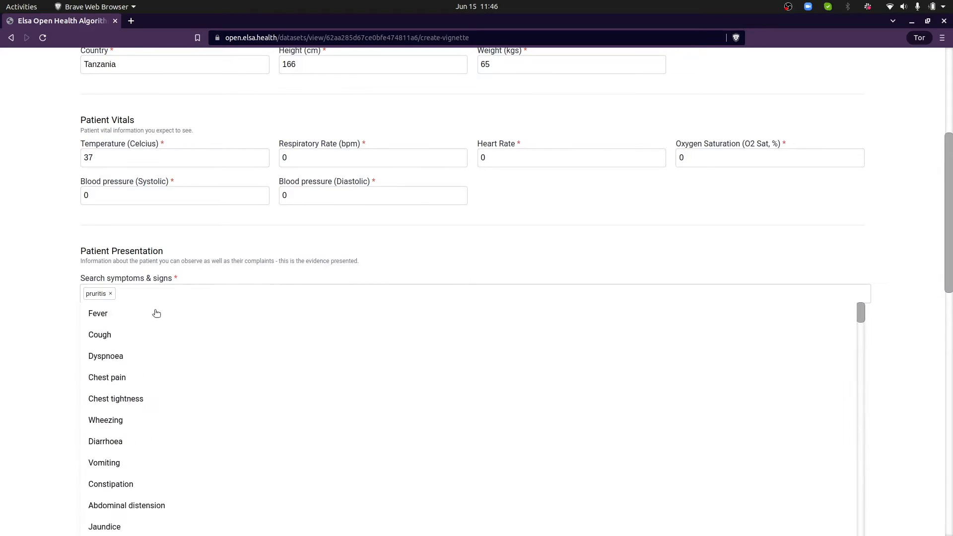
Give pruritis a duration of 21, scalp location, more intense at night, relieved by antihistamines
scroll(453, 326, "down", 5)
double_click(210, 219)
left_click(209, 253)
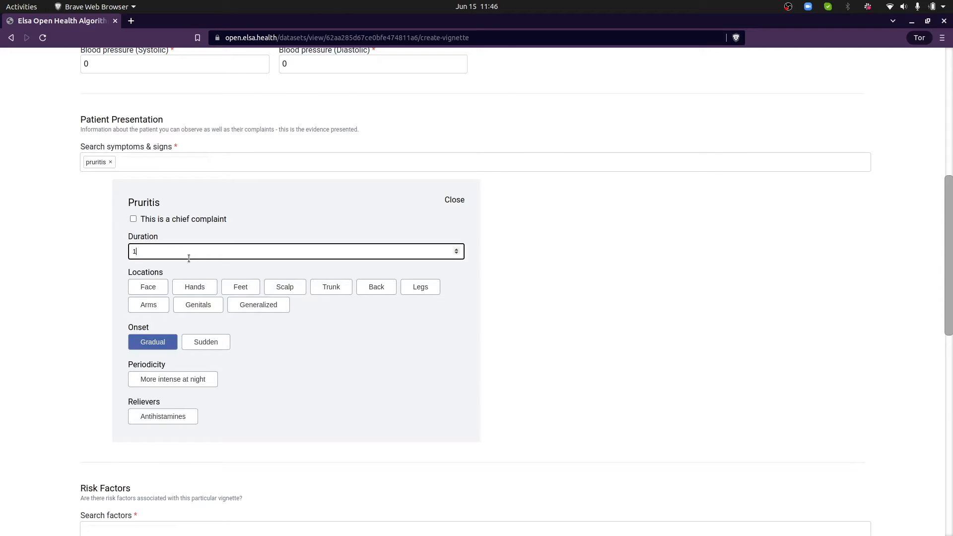
type("2")
left_click(373, 290)
left_click(281, 291)
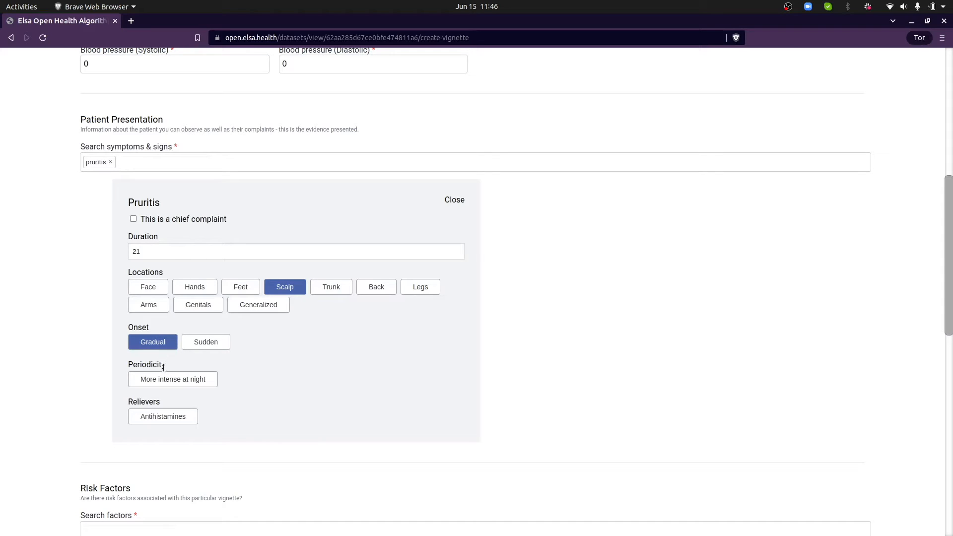
left_click(182, 382)
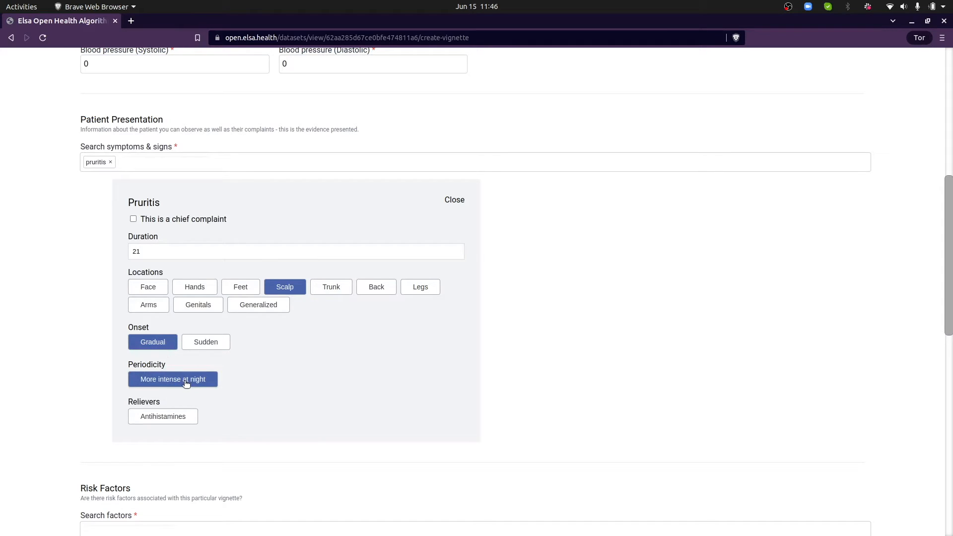
left_click(191, 419)
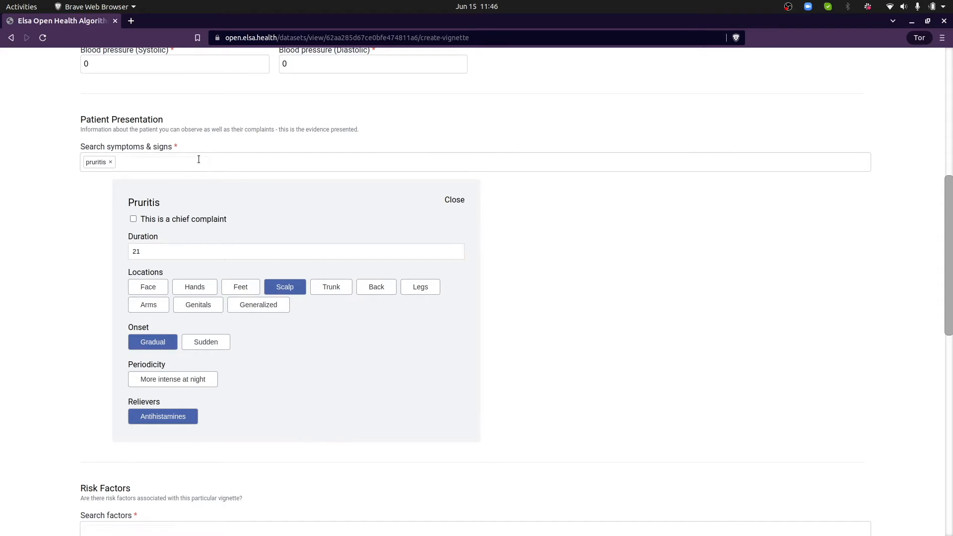
left_click(199, 159)
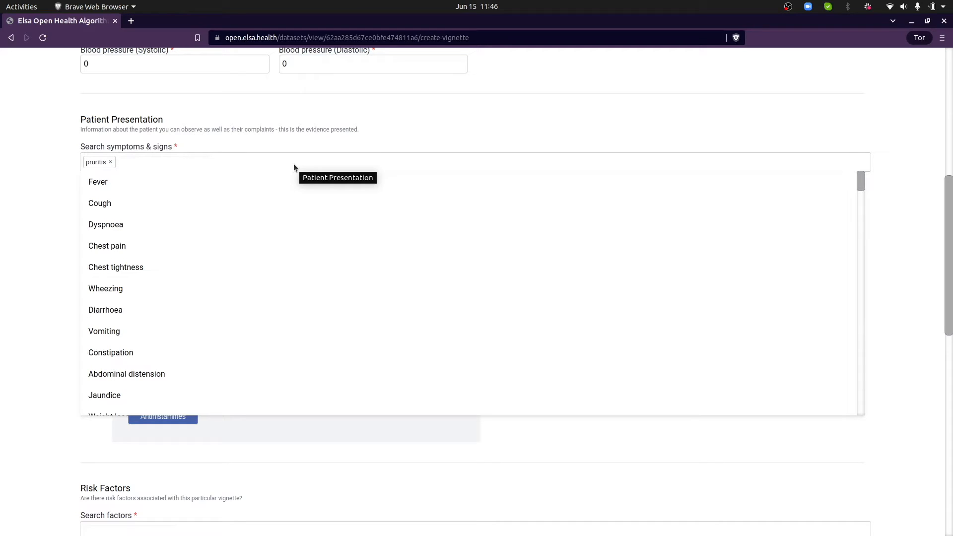
Add Fever to the patient's symptoms by searching 'feve'
type("feve")
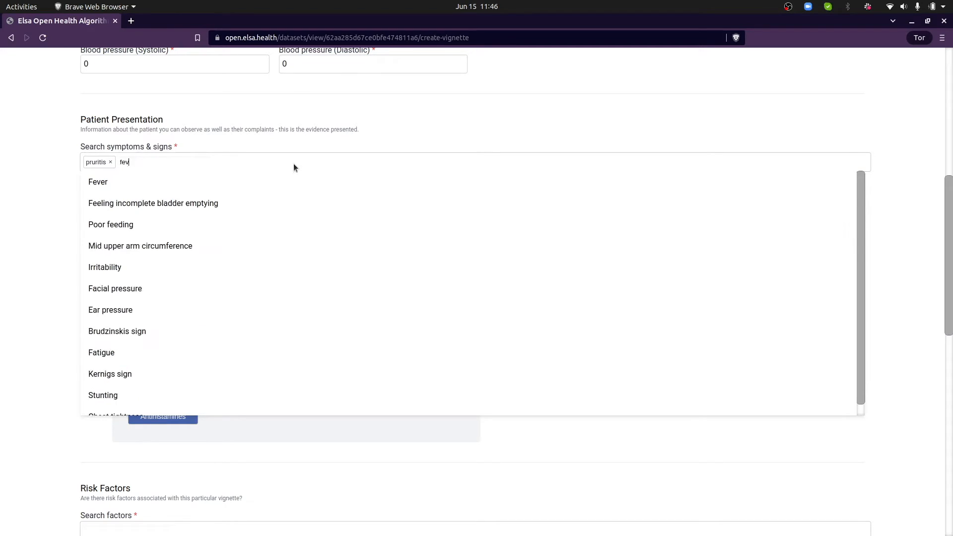
left_click(188, 185)
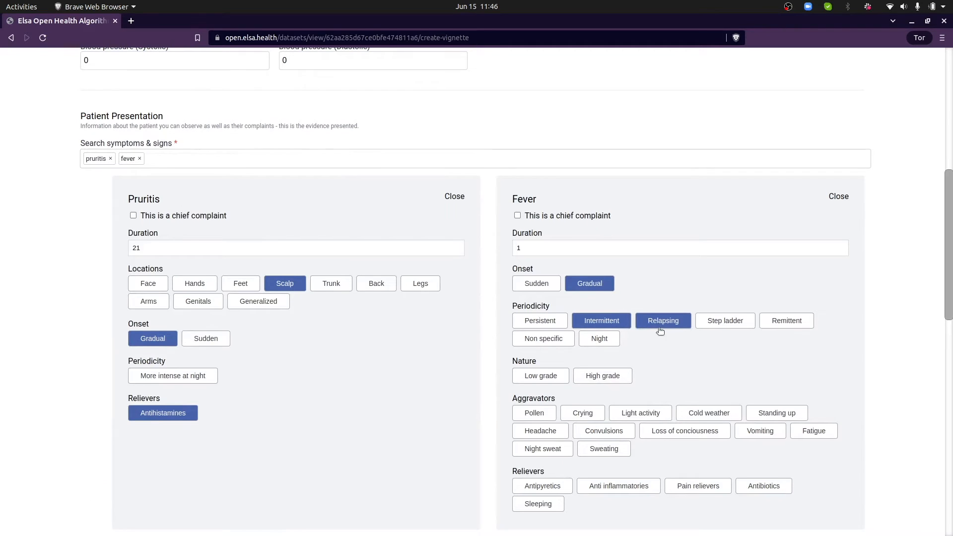
scroll(645, 327, "down", 2)
Make the fever non-specific and low grade, aggravated by headache, relieved by anti-inflammatories and antibiotics
left_click(668, 280)
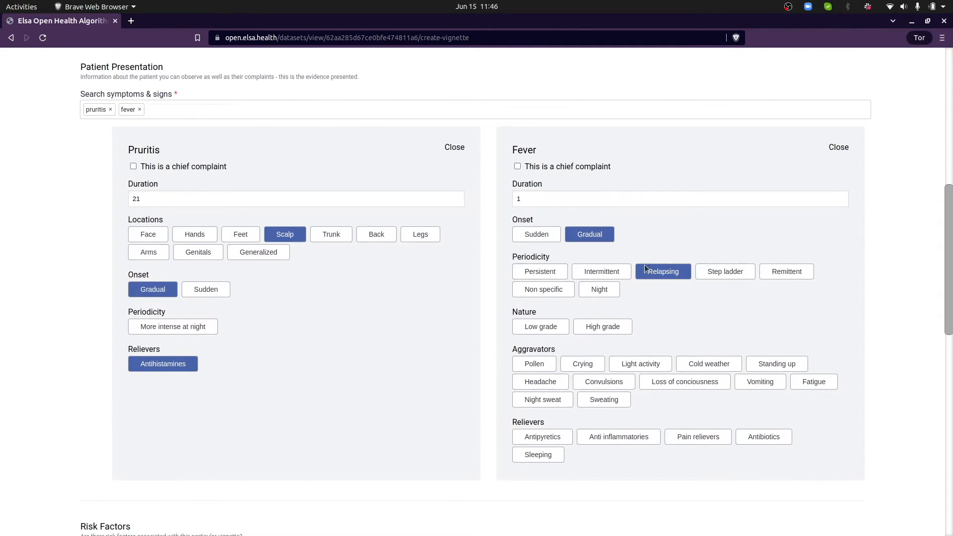
left_click(568, 293)
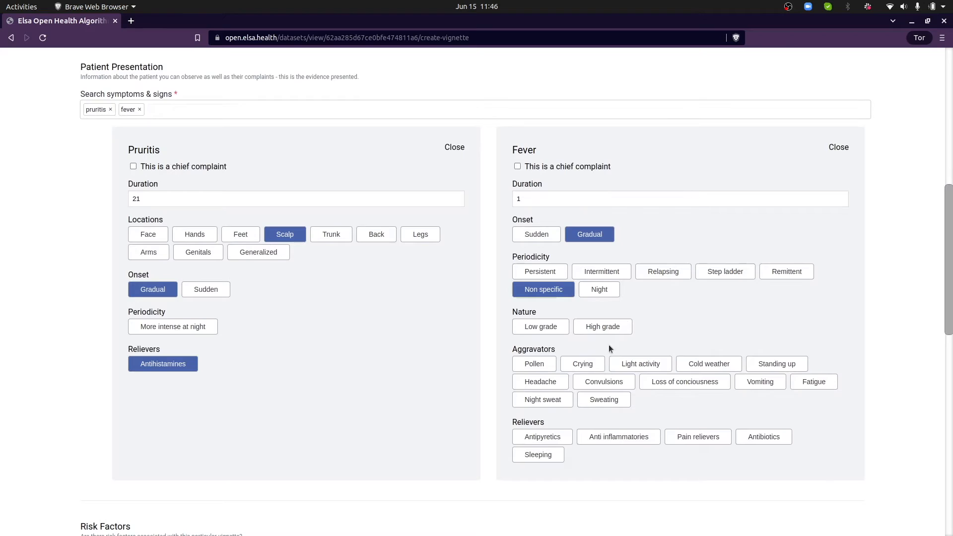
left_click(561, 332)
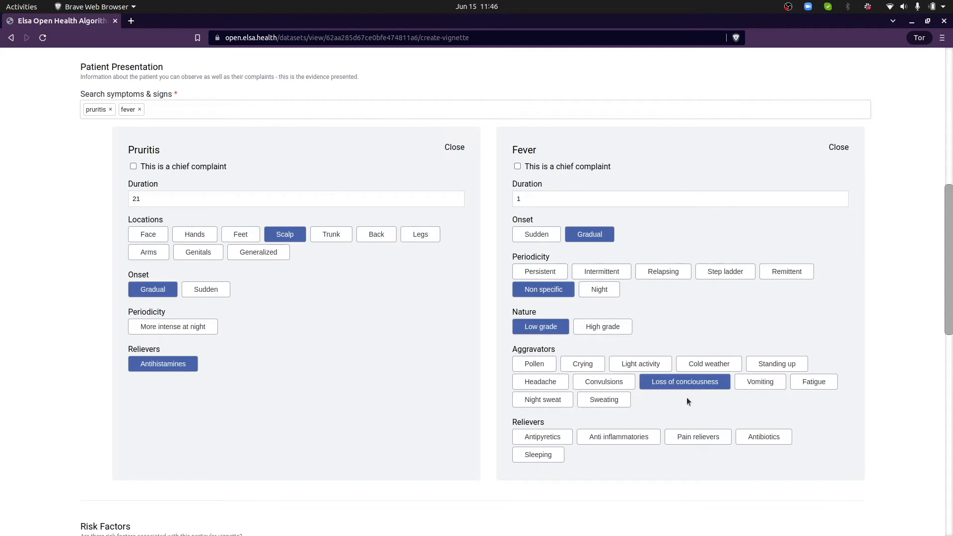
left_click(560, 385)
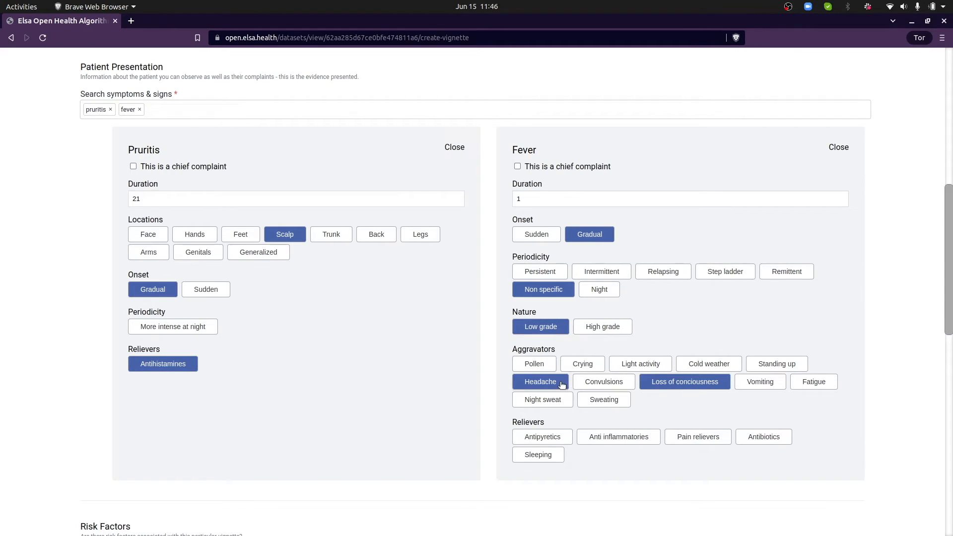
left_click(629, 444)
left_click(763, 436)
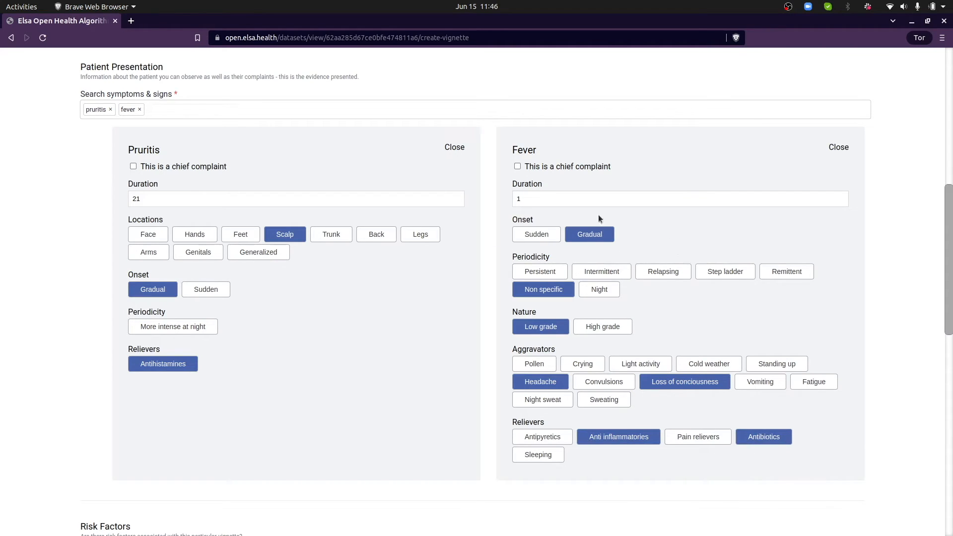
scroll(598, 214, "down", 2)
scroll(491, 406, "up", 3)
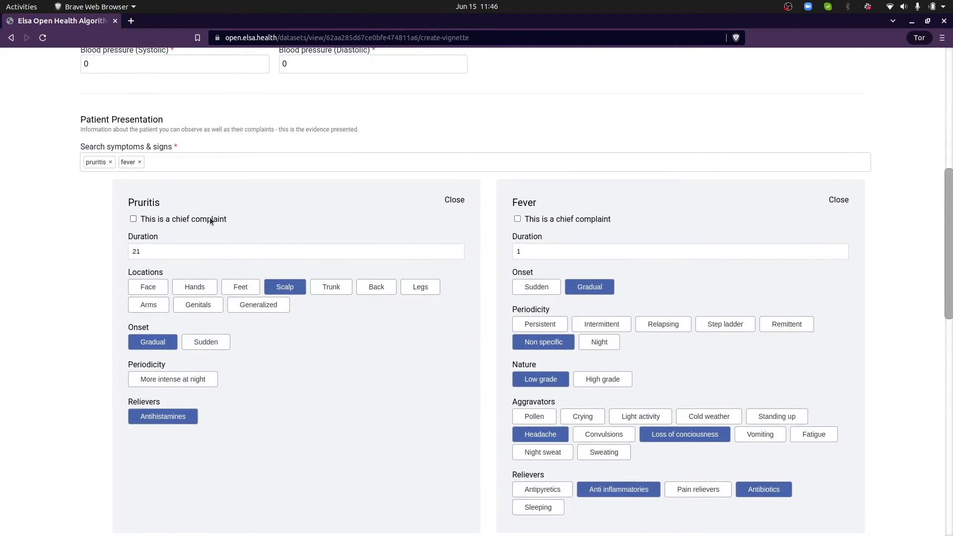
scroll(224, 287, "down", 6)
left_click(188, 306)
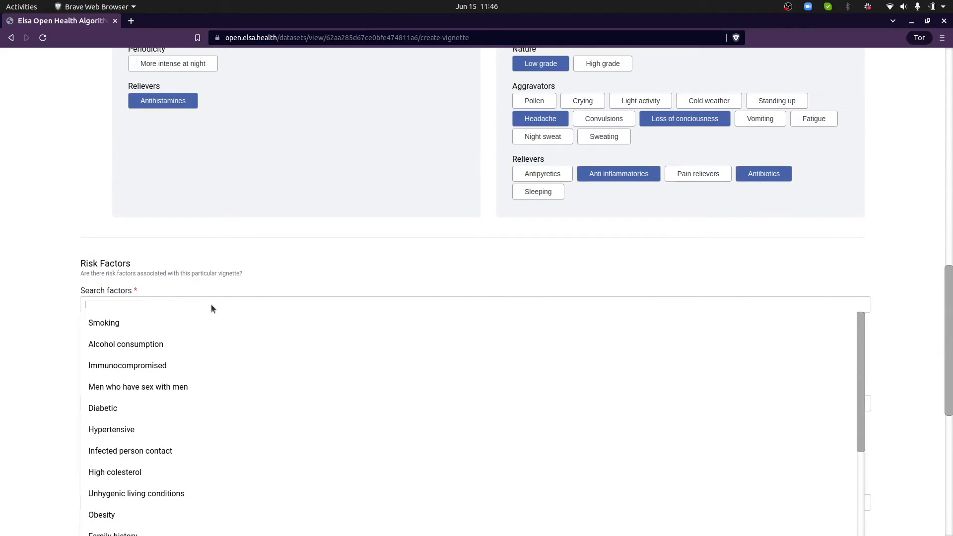
Add Smoking and Diabetic as the patient's risk factors
left_click(186, 332)
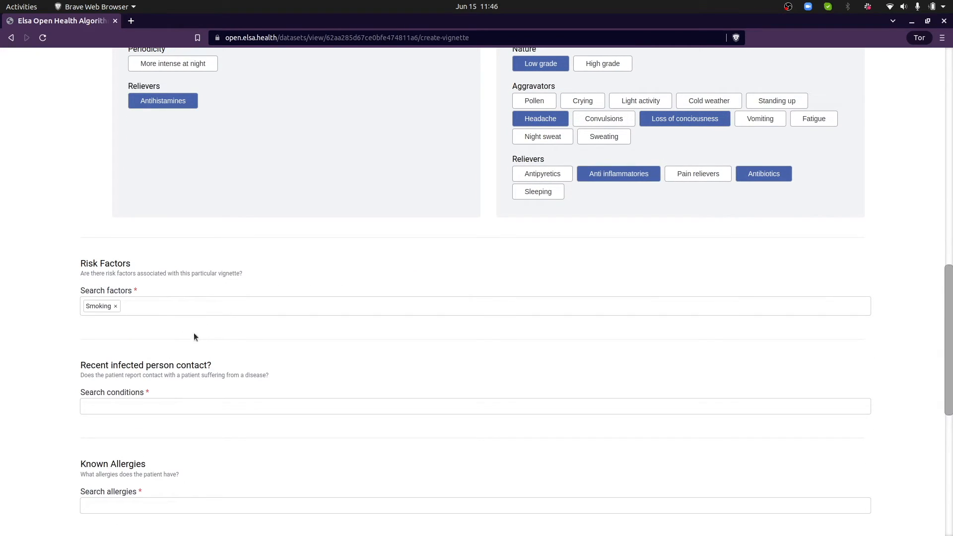
left_click(201, 308)
type("d")
left_click(155, 329)
scroll(132, 342, "down", 3)
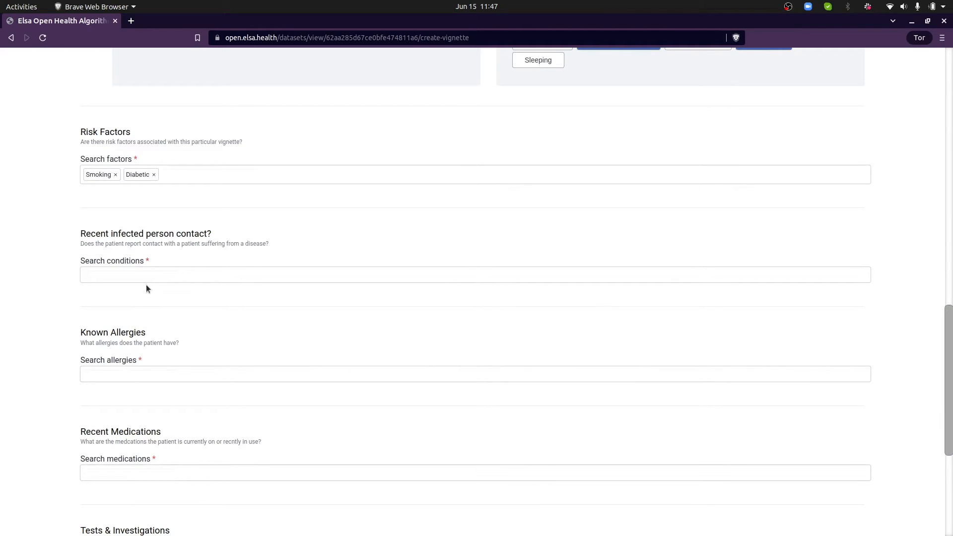
Record Typhoid as the recent infected-person contact condition
left_click(173, 275)
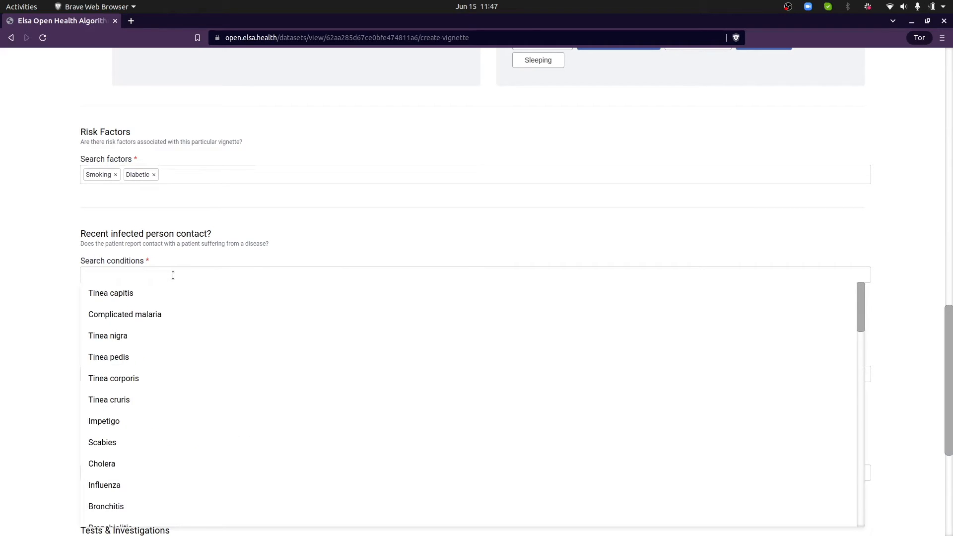
type("tu")
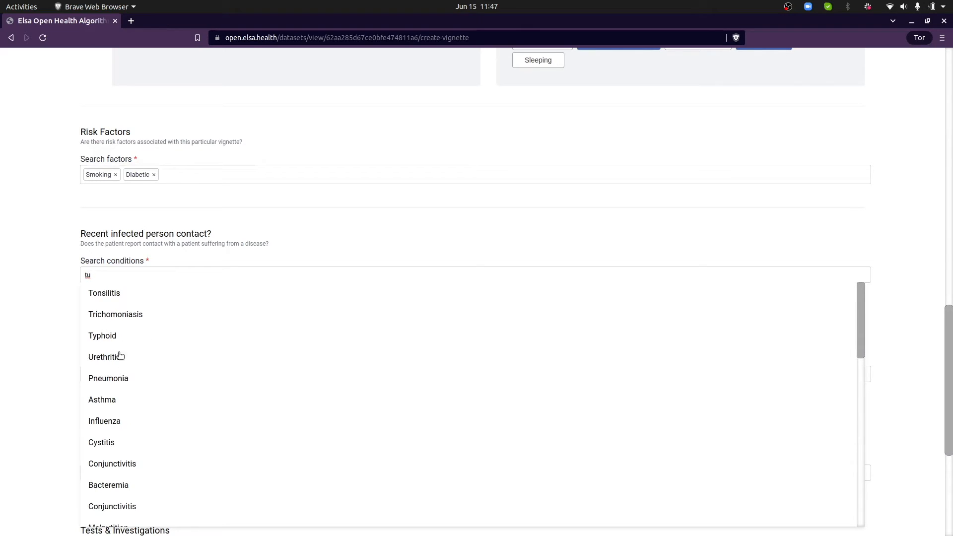
left_click(114, 336)
left_click(102, 296)
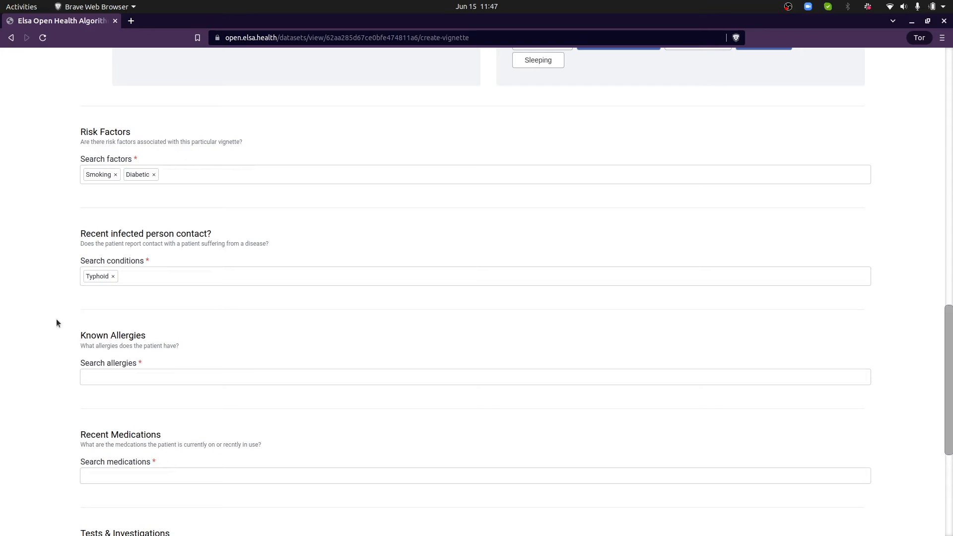
scroll(149, 327, "down", 2)
Add Mold as a known allergy
left_click(149, 278)
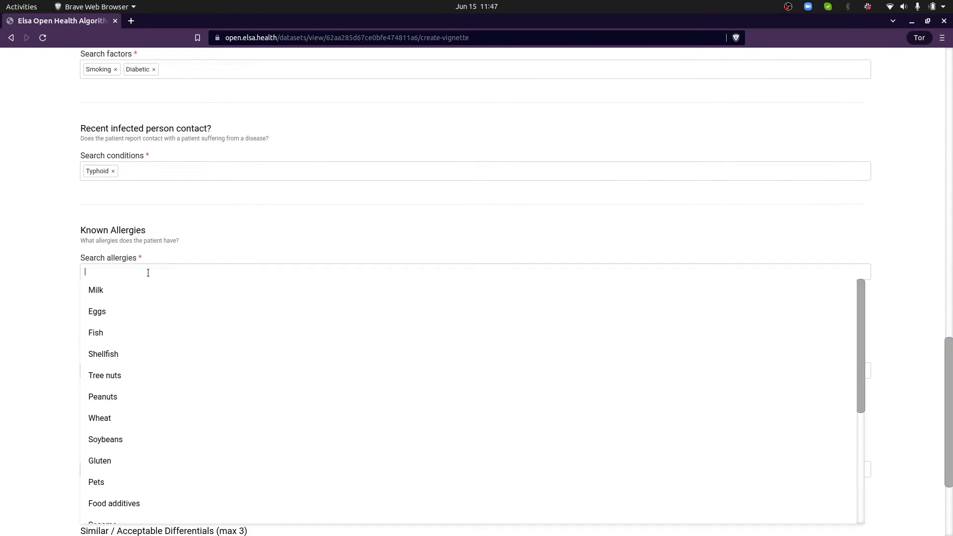
scroll(144, 462, "down", 3)
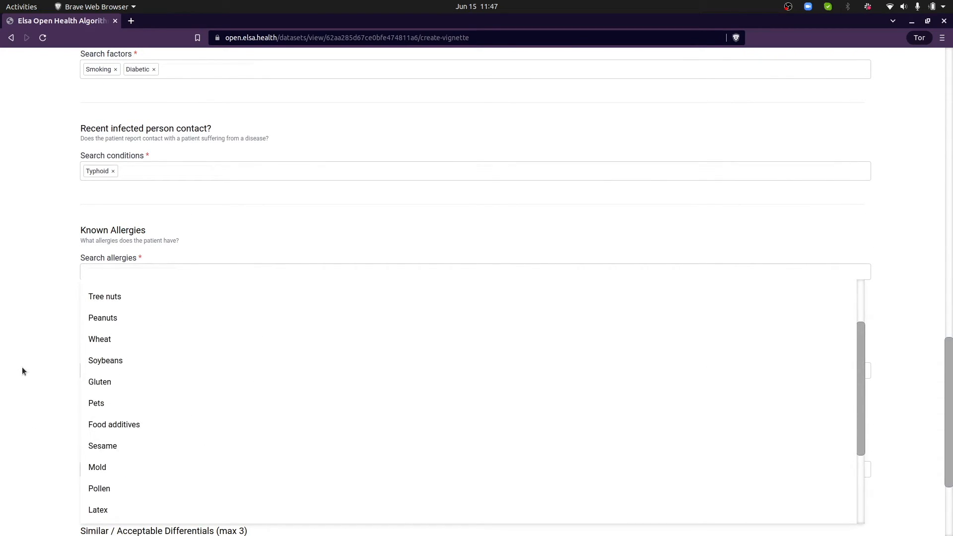
scroll(135, 454, "down", 1)
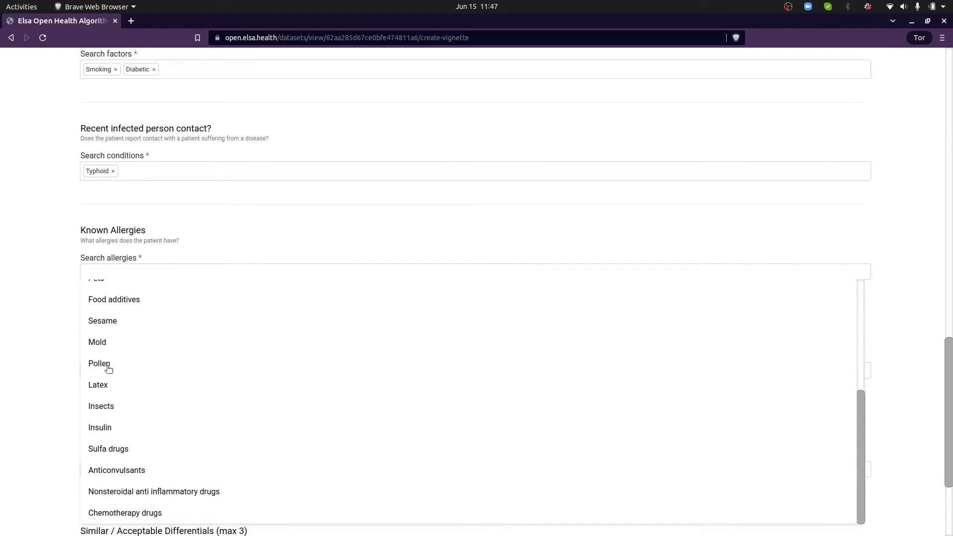
left_click(108, 343)
Add Amoxicillin capsules as a recent medication
left_click(137, 373)
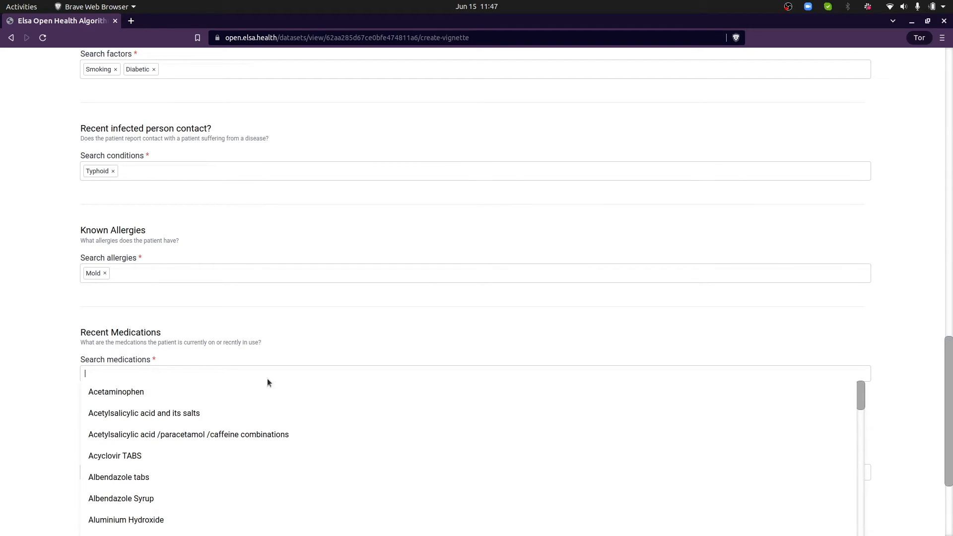
scroll(271, 392, "down", 3)
scroll(278, 404, "down", 1)
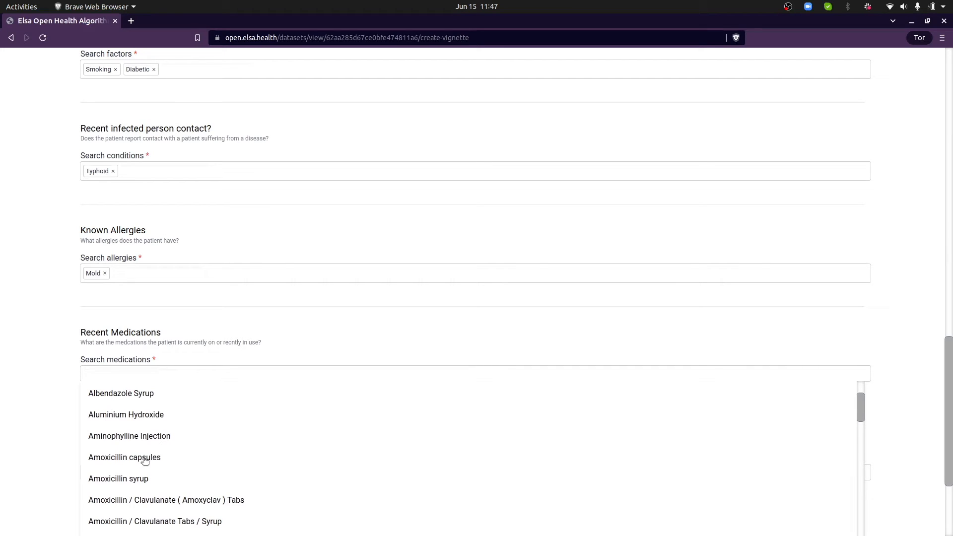
left_click(144, 458)
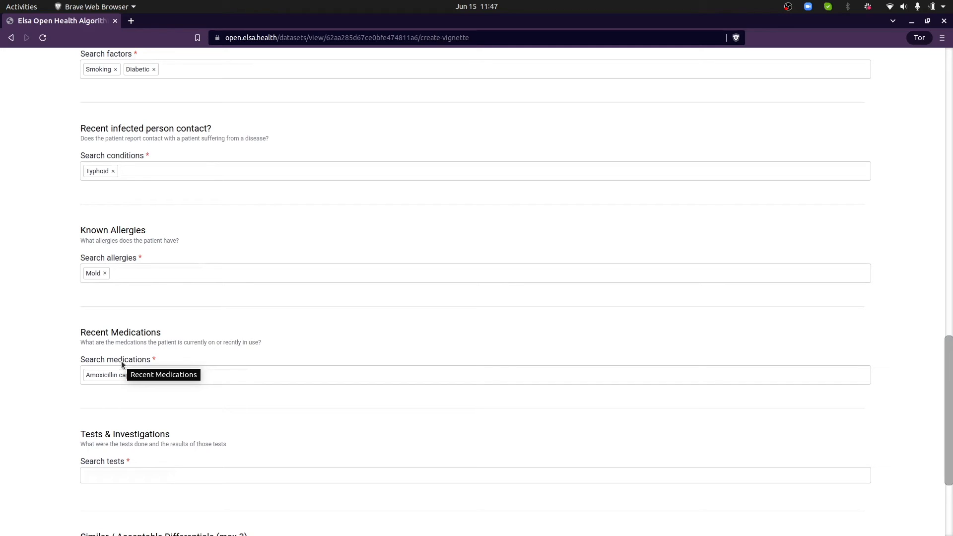
scroll(314, 433, "down", 3)
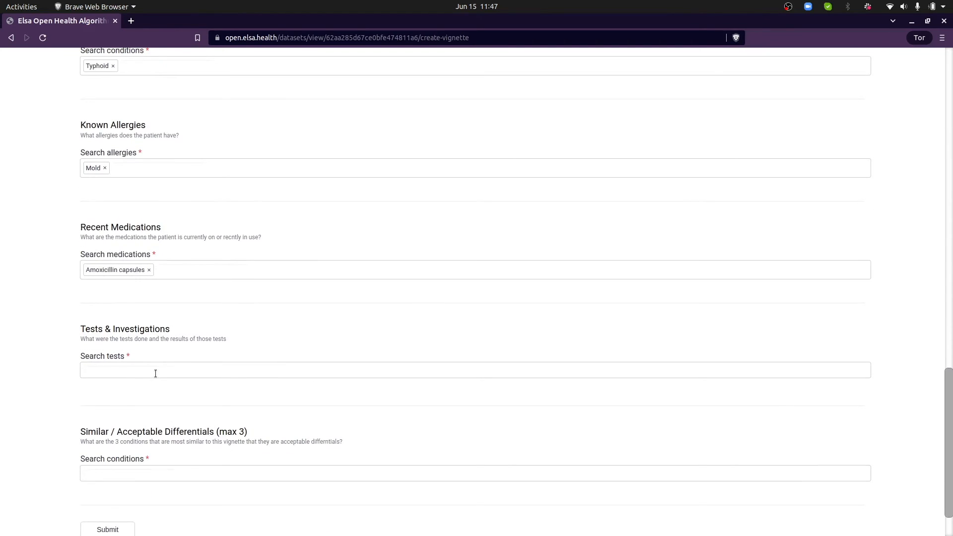
Add a Rapid Test (MRDT) with a Negative result
left_click(155, 373)
left_click(164, 386)
scroll(139, 406, "down", 1)
left_click(146, 396)
left_click(197, 397)
Add CBC - White Cell Count (WBC) with a result of 13
left_click(211, 346)
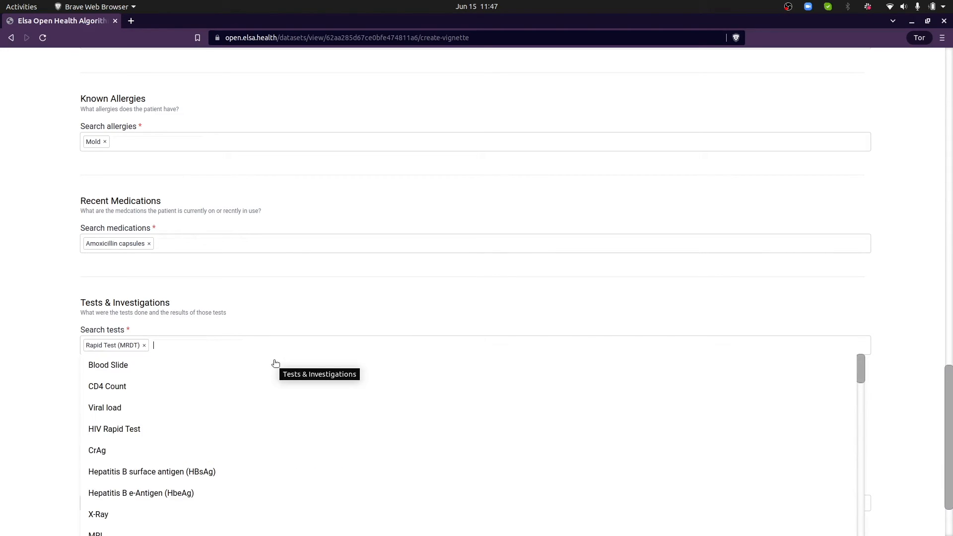
type("whi")
left_click(264, 360)
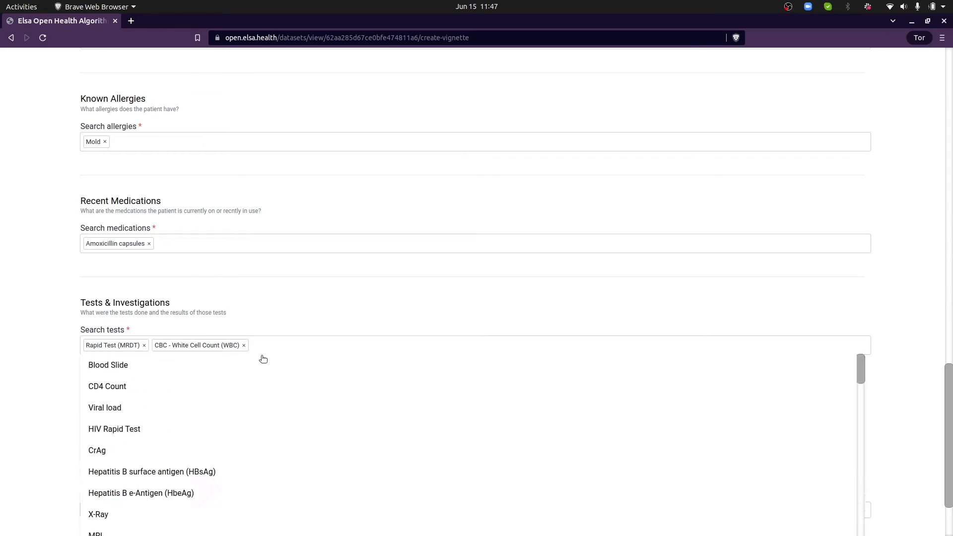
left_click(592, 396)
type("13")
left_click(599, 434)
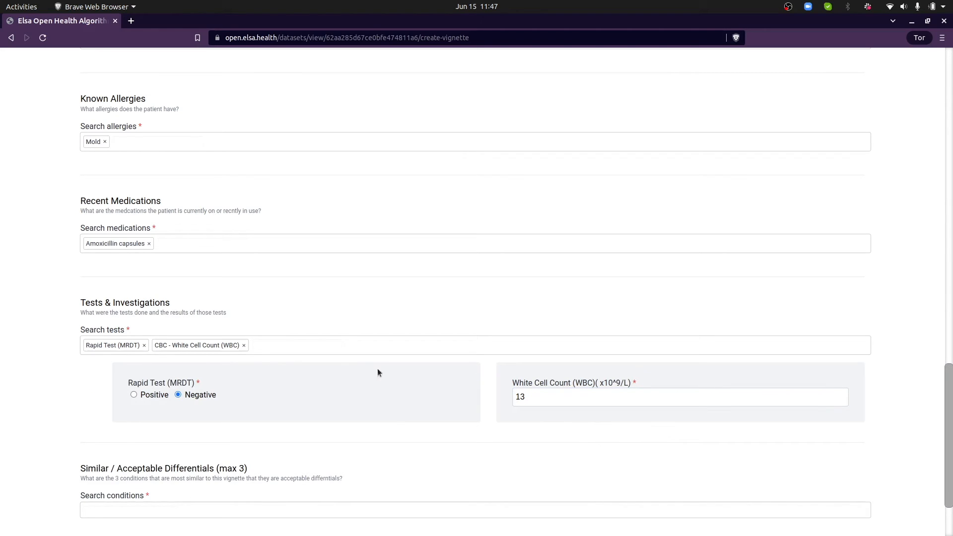
scroll(550, 431, "down", 2)
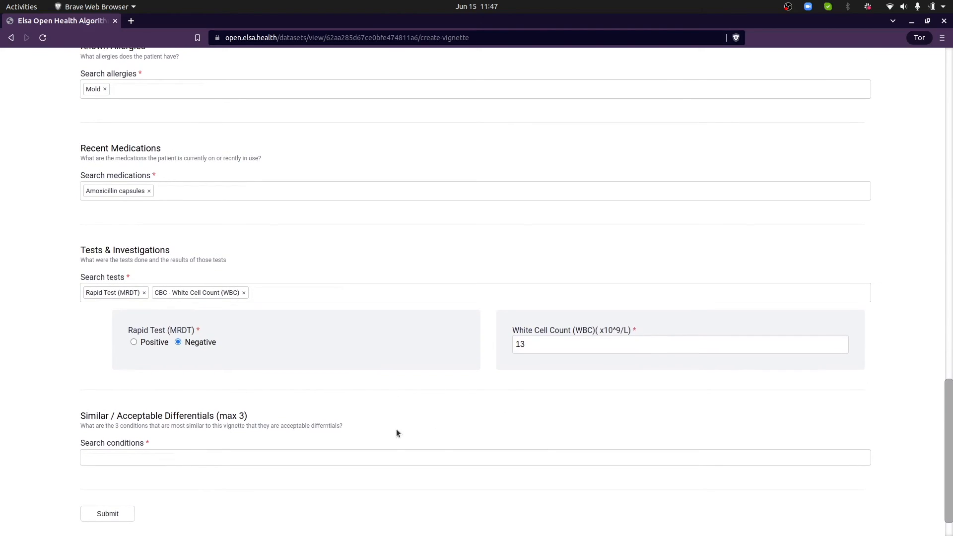
scroll(399, 418, "down", 2)
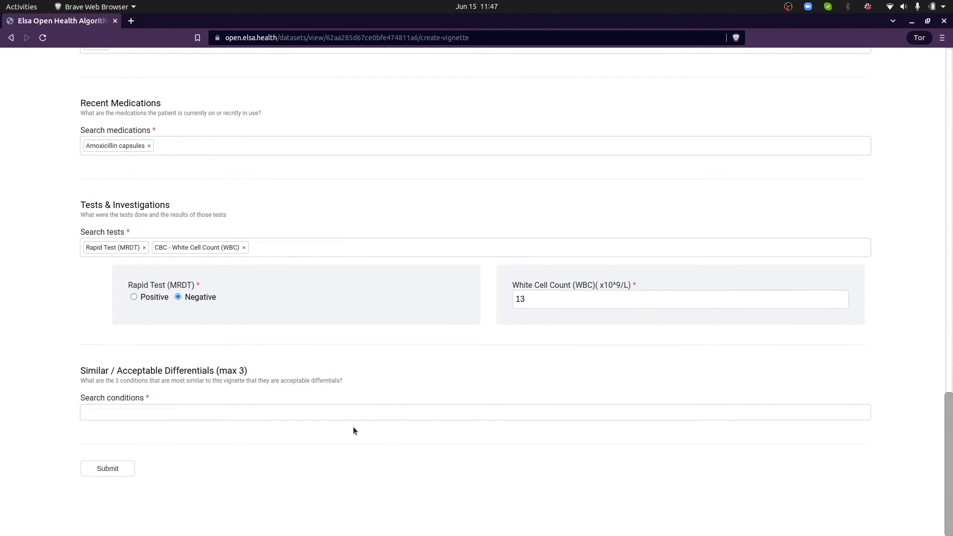
triple_click(133, 370)
left_click(276, 384)
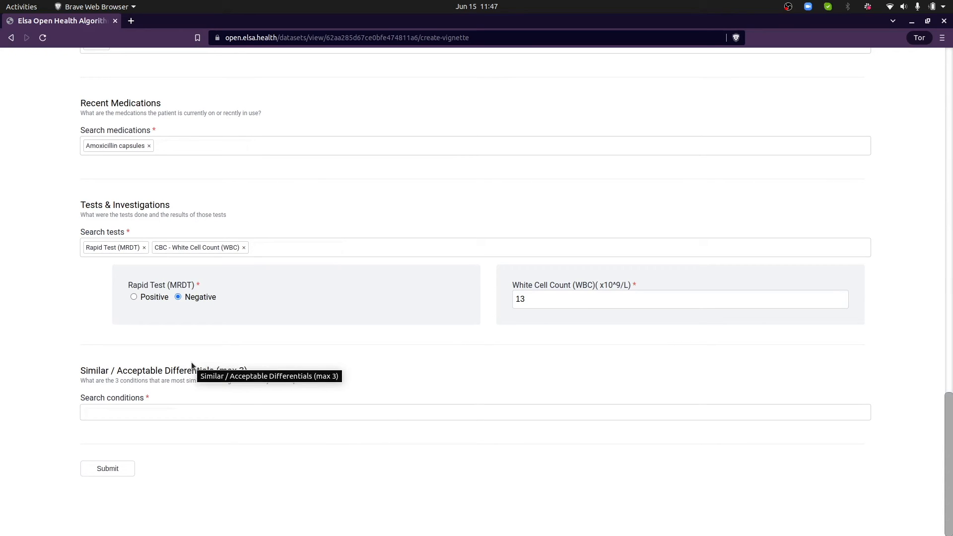
scroll(179, 282, "up", 20)
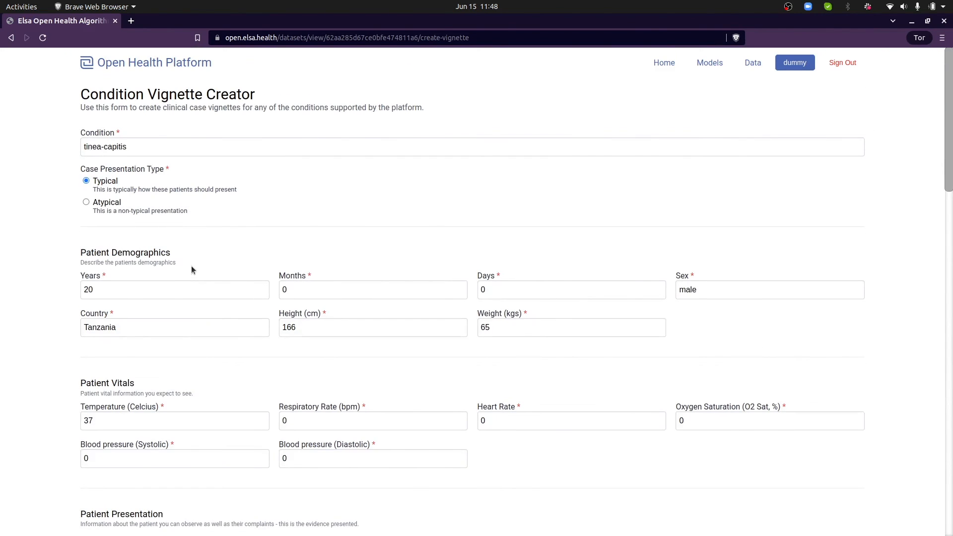
scroll(191, 266, "down", 20)
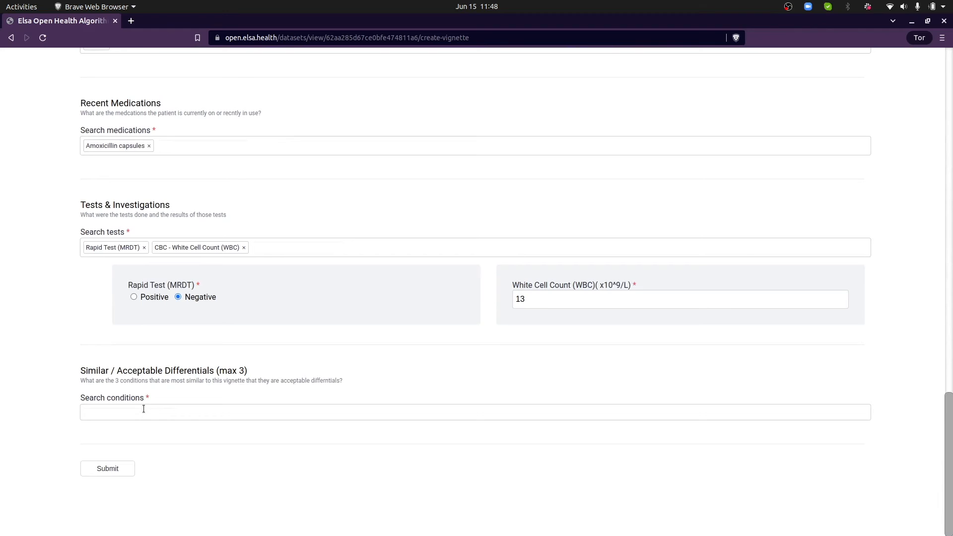
Add Tinea nigra, Tinea corporis and Tinea cruris under Similar / Acceptable Differentials
left_click(145, 407)
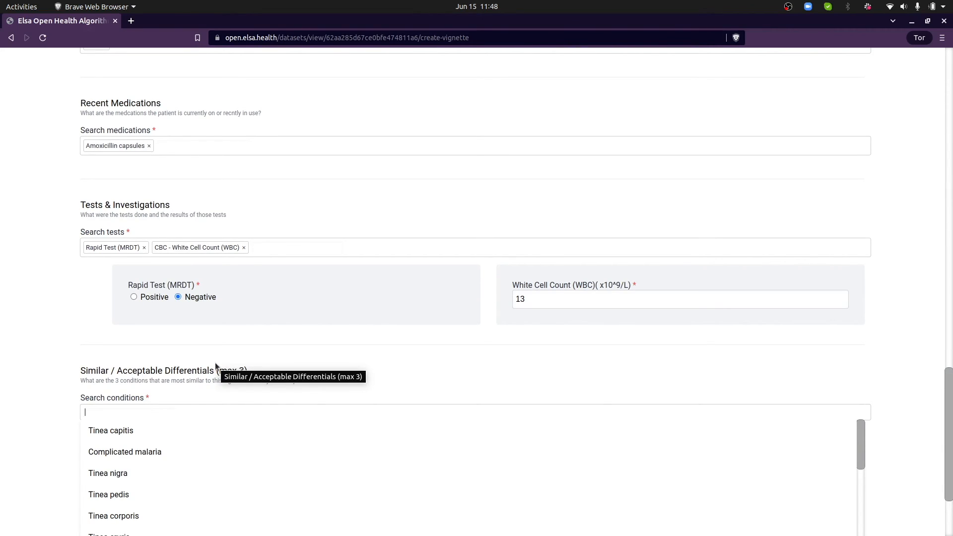
type("tine")
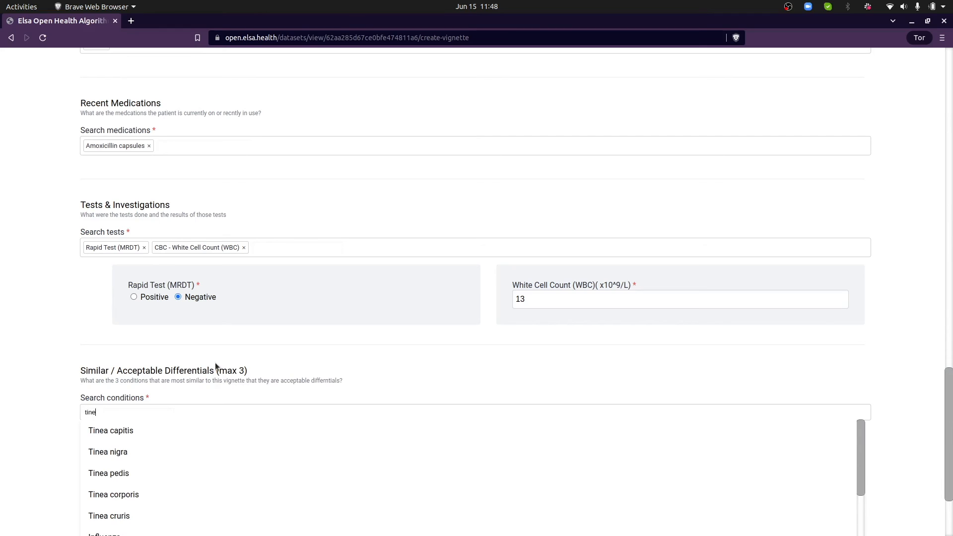
left_click(185, 452)
left_click(189, 403)
type("cor")
left_click(132, 455)
left_click(230, 410)
type("tinea")
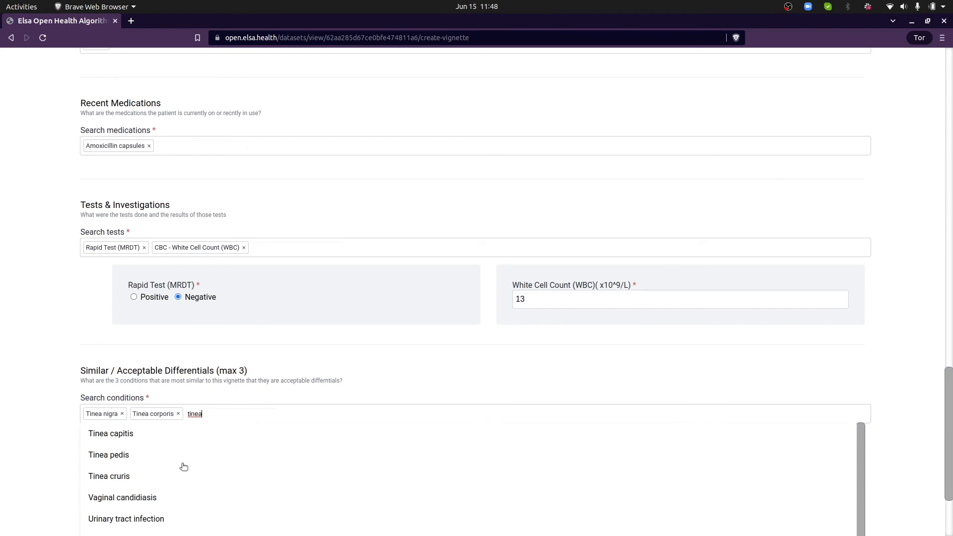
left_click(133, 476)
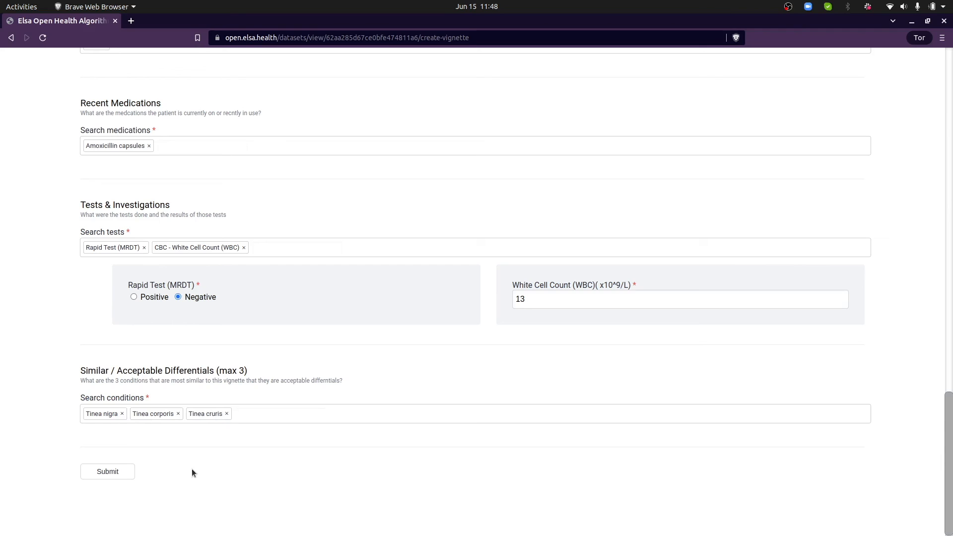
Preview the Tinea capitis vignette, submit it, and accept the confirmation and success alerts
left_click(118, 470)
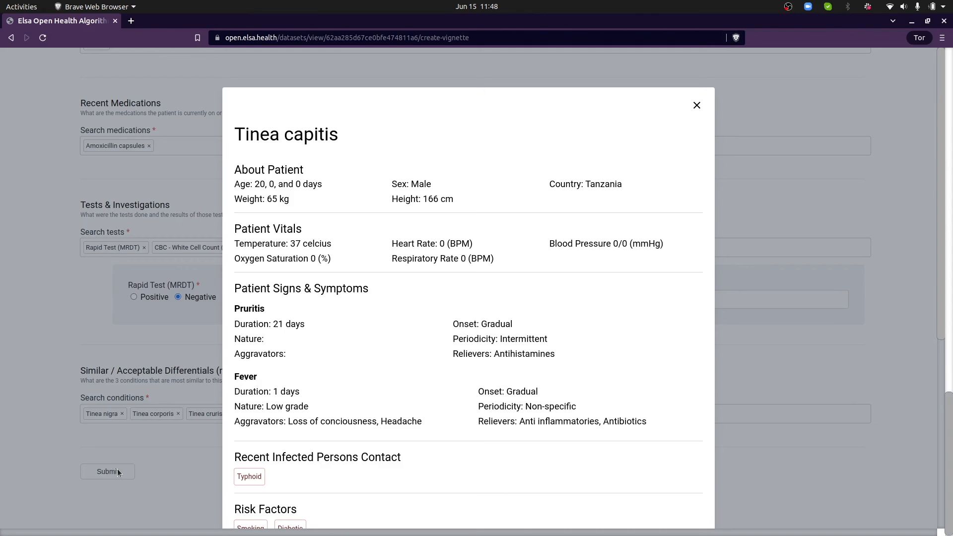
scroll(434, 294, "down", 5)
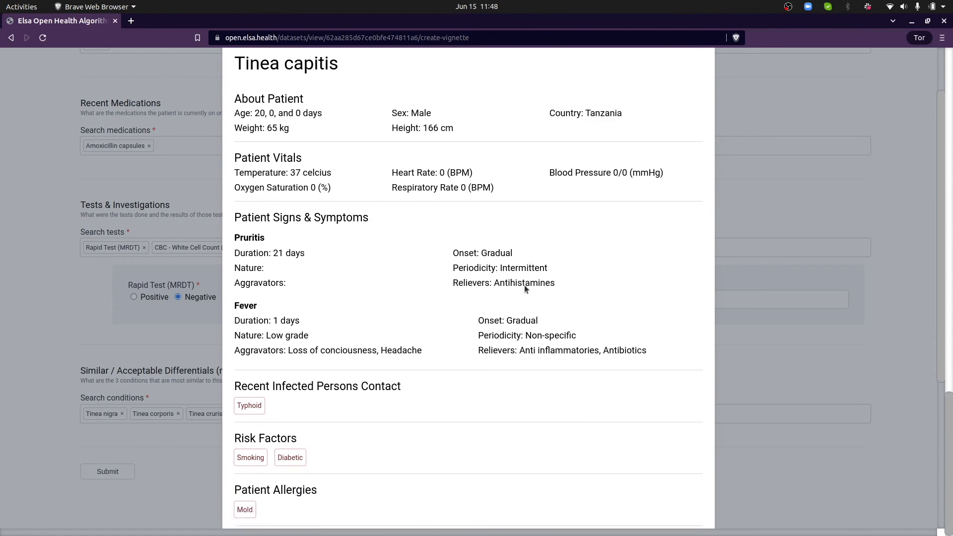
scroll(516, 282, "down", 5)
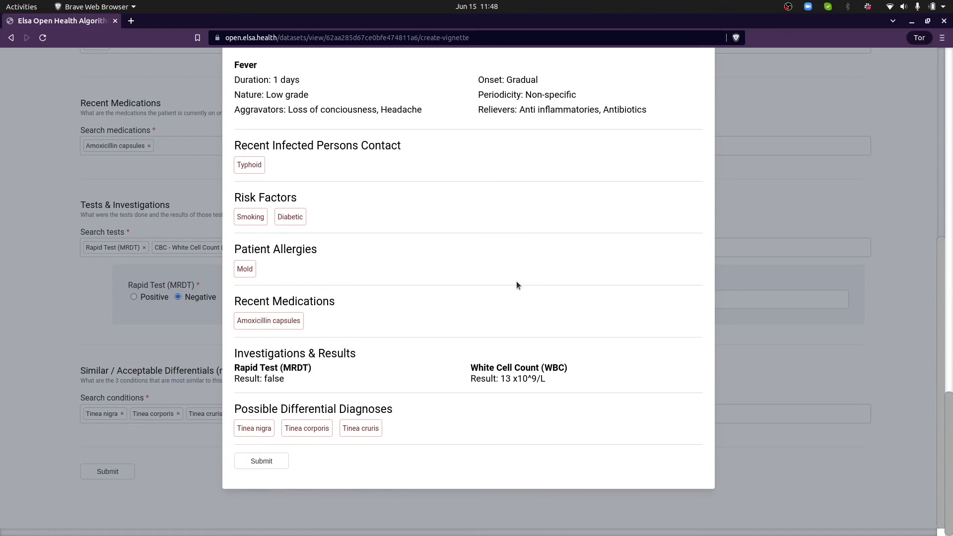
left_click(261, 462)
left_click(558, 109)
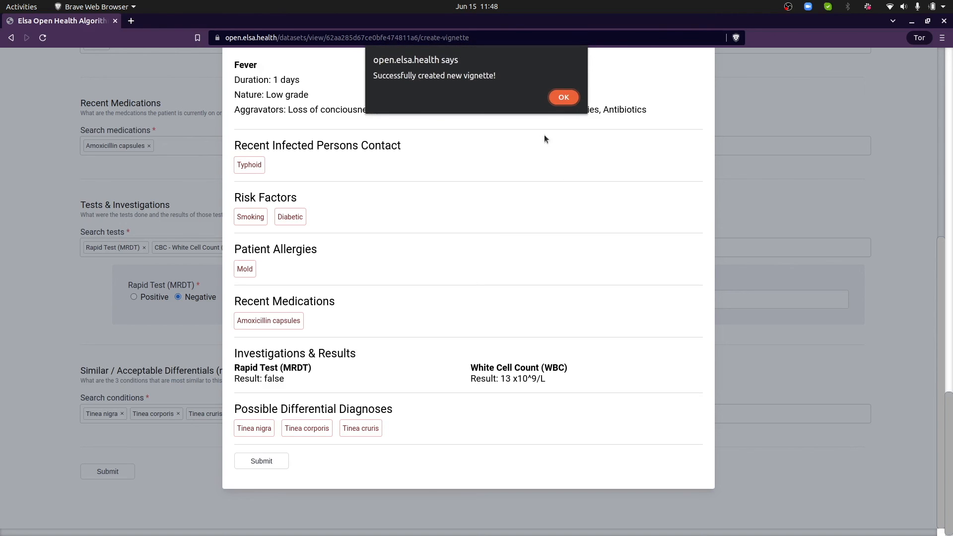
left_click(563, 97)
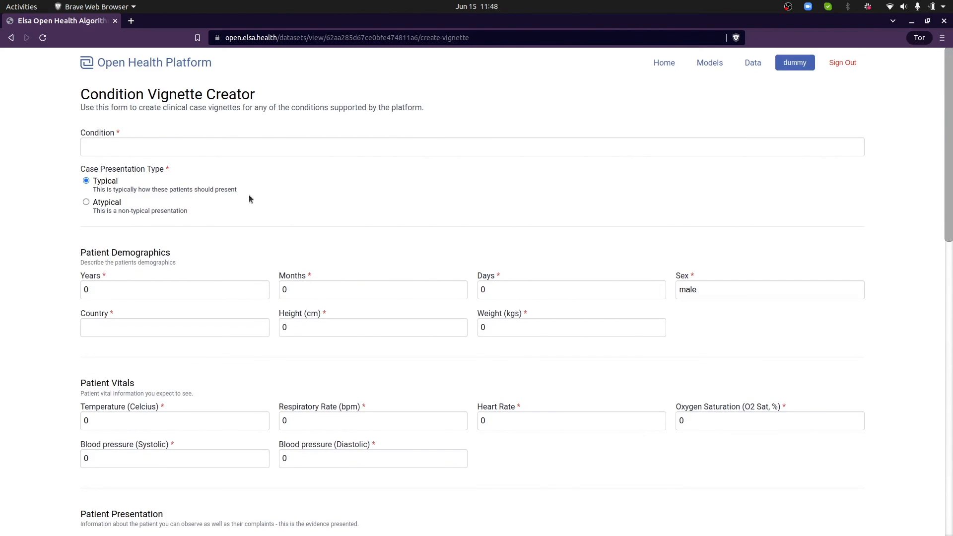
Return from the blank vignette form to the Test Dataset page
left_click(253, 151)
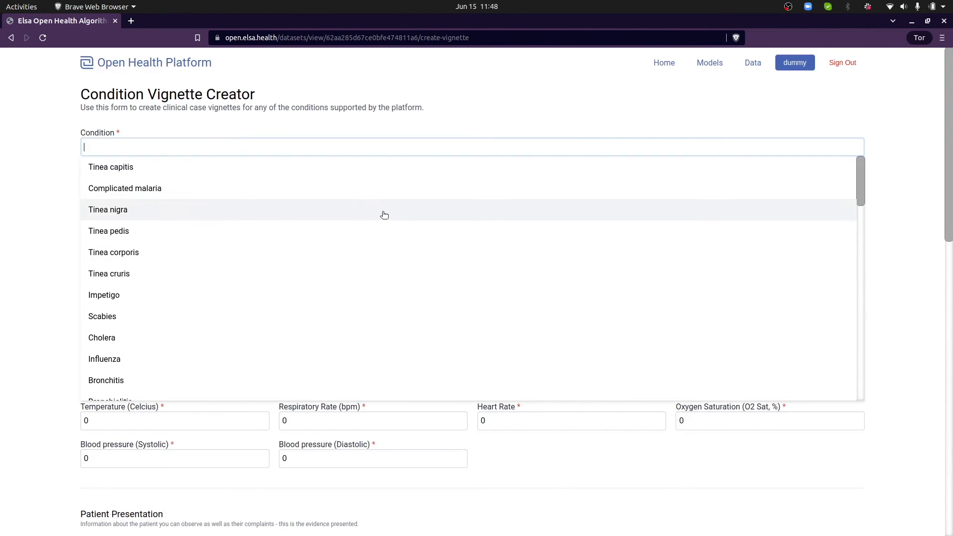
left_click(392, 122)
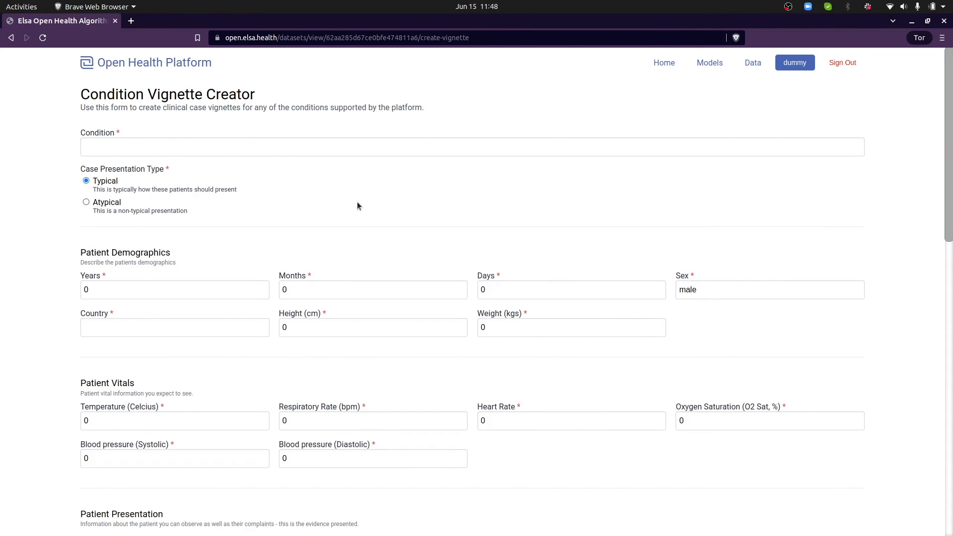
left_click(11, 38)
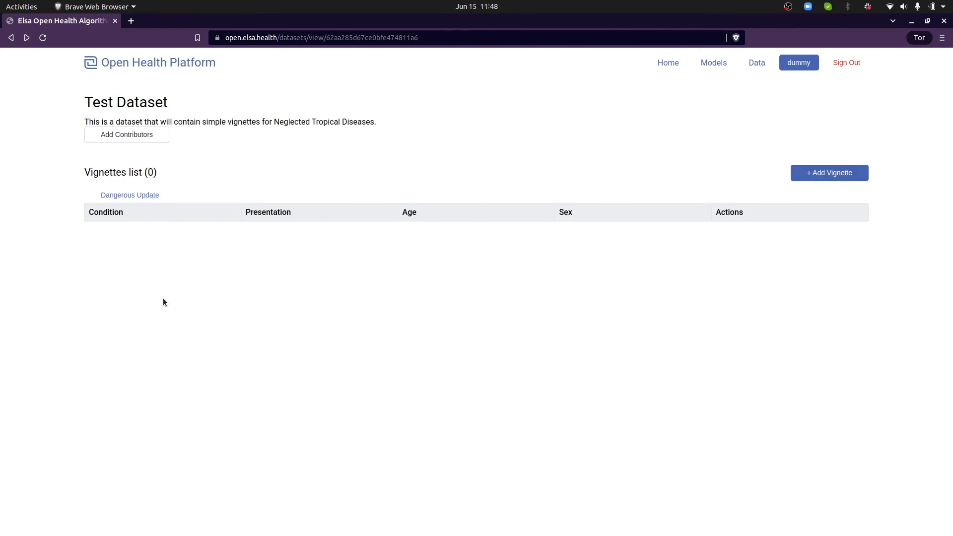
triple_click(116, 235)
left_click(191, 249)
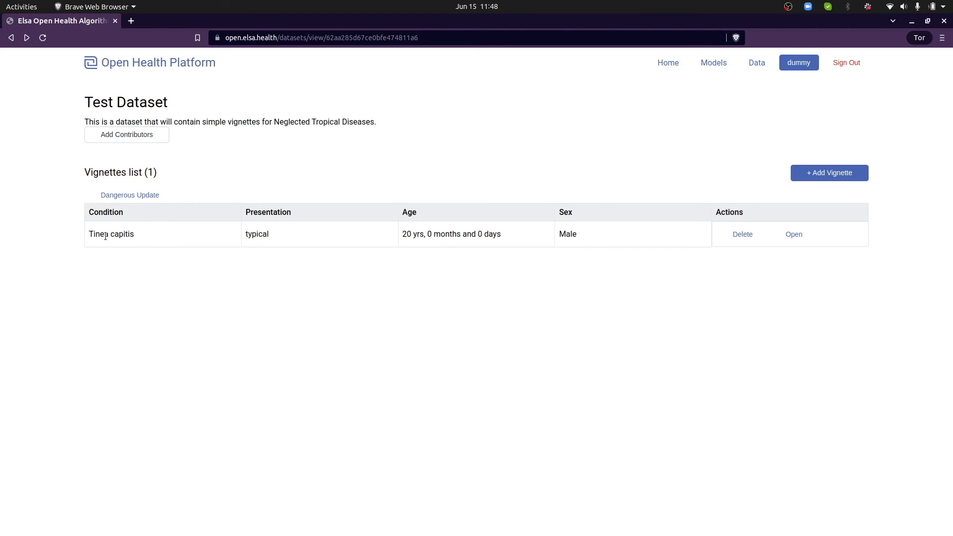
Open the saved Tinea capitis vignette from the Vignettes list
left_click(792, 236)
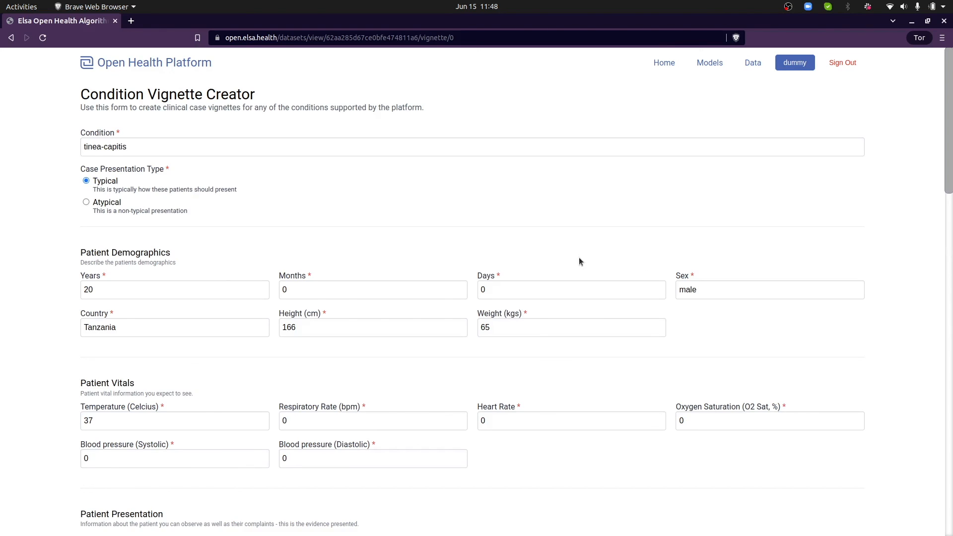
scroll(442, 312, "down", 20)
scroll(445, 310, "up", 20)
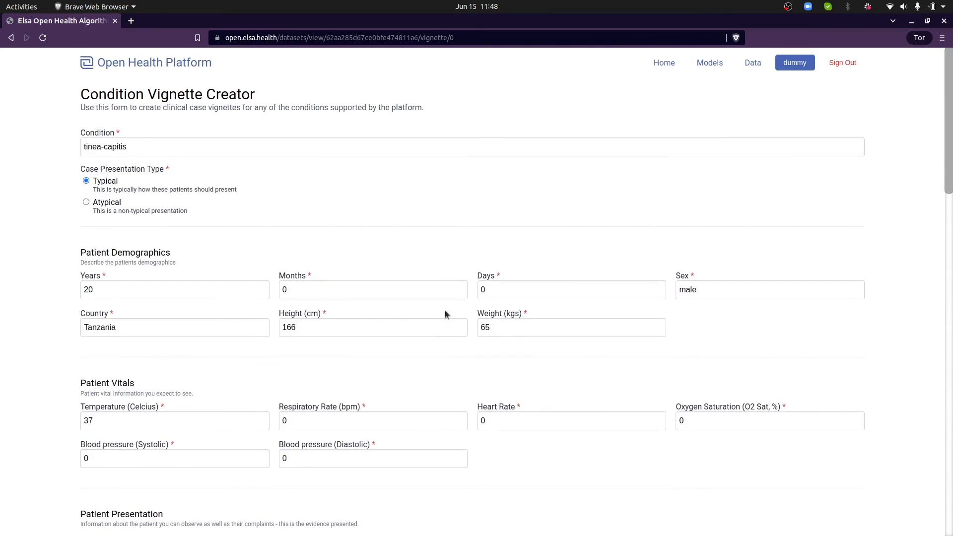